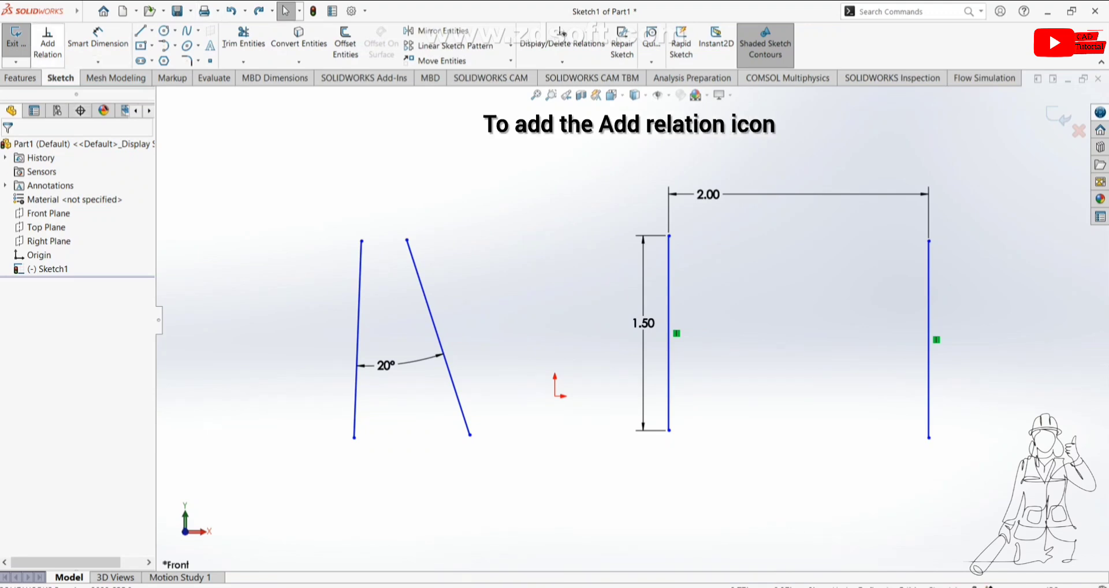
Step: Add the Add Relation command to the Sketch command bar through the Customize dialog's shortcut bar search
mouse_move(77, 11)
left_click(163, 12)
mouse_move(190, 12)
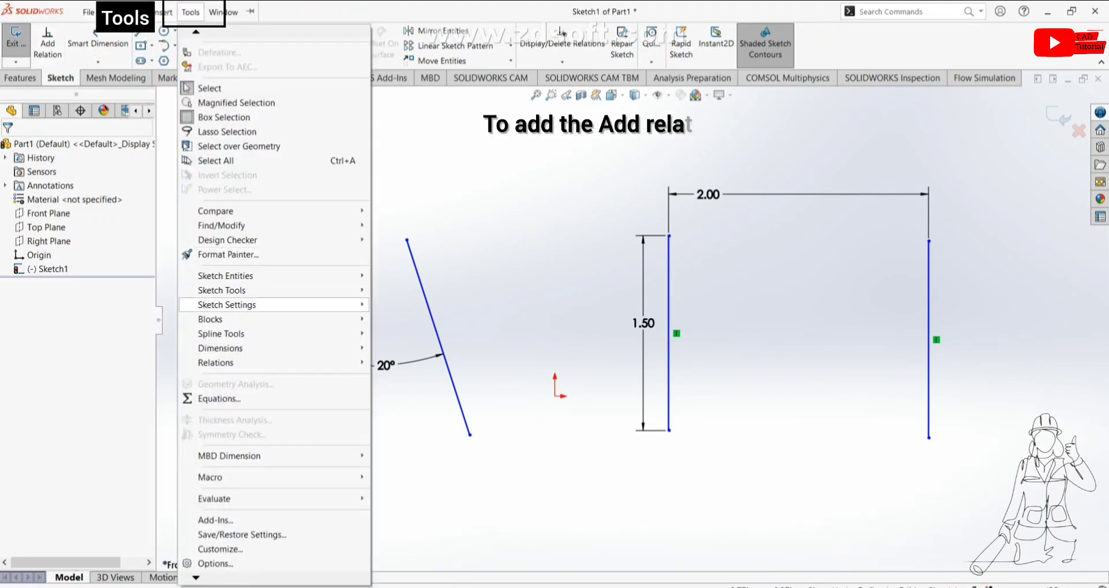
left_click(220, 549)
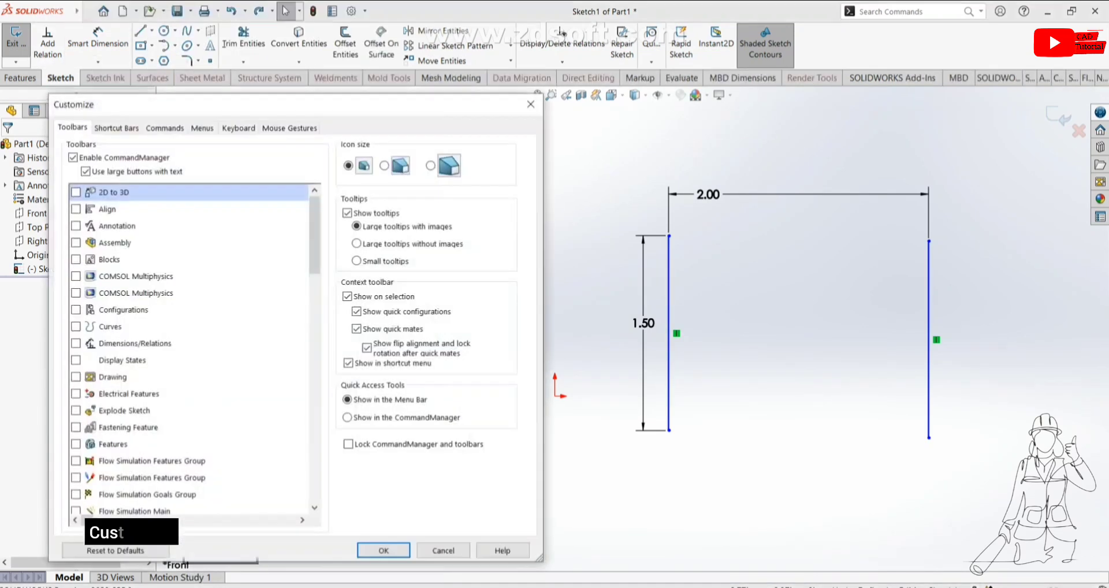
left_click_drag(212, 107, 385, 91)
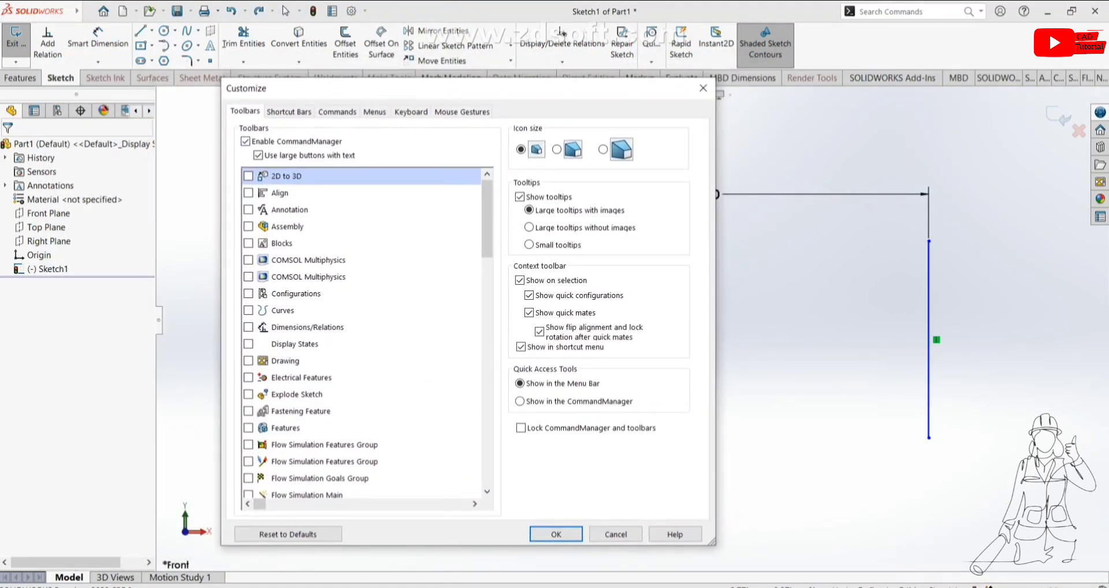
scroll(364, 335, "down", 2)
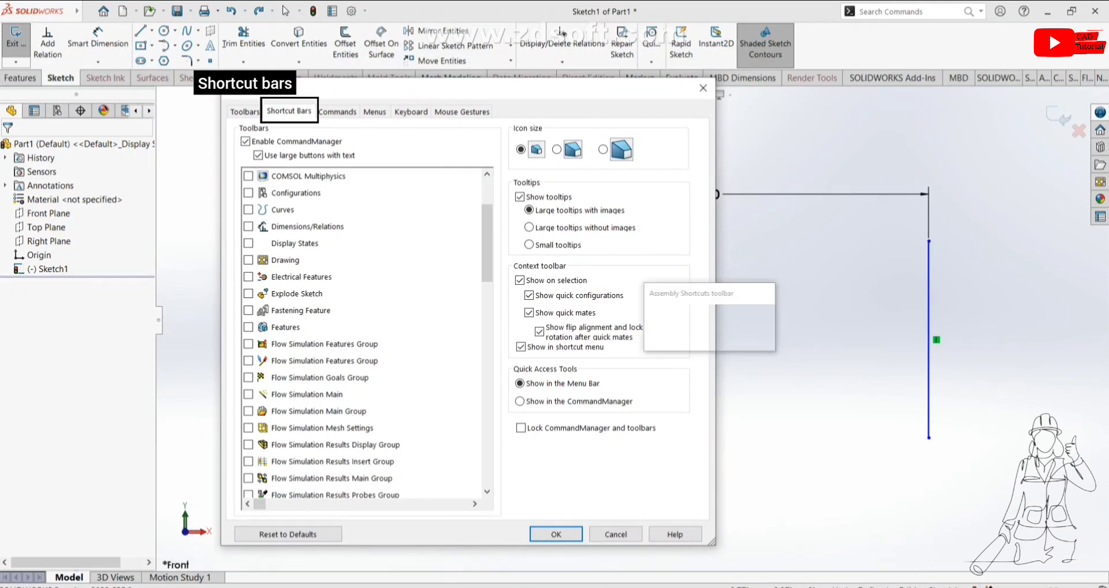
left_click(289, 112)
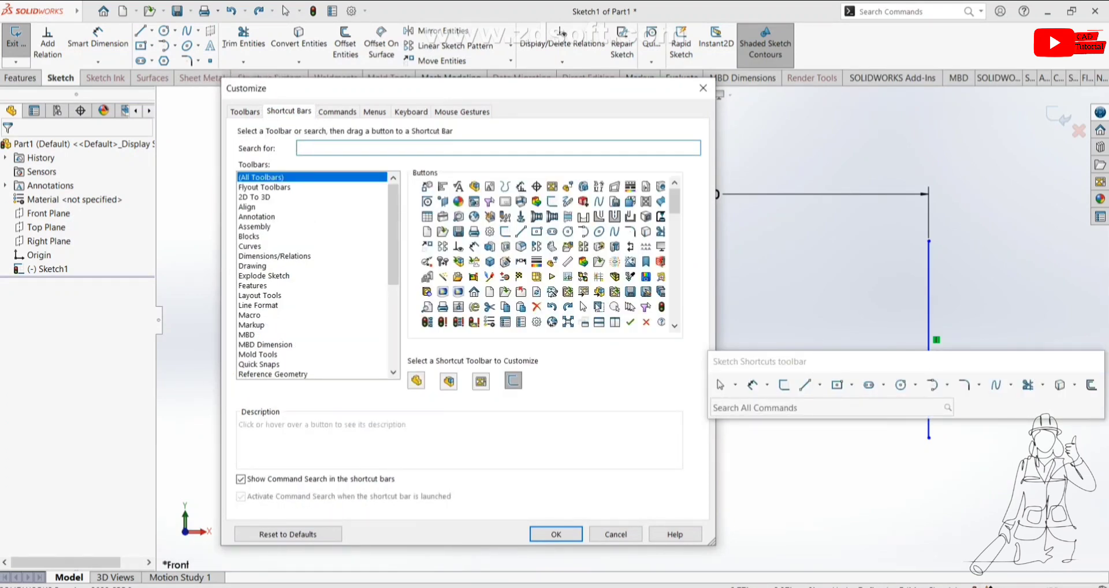
type("add re")
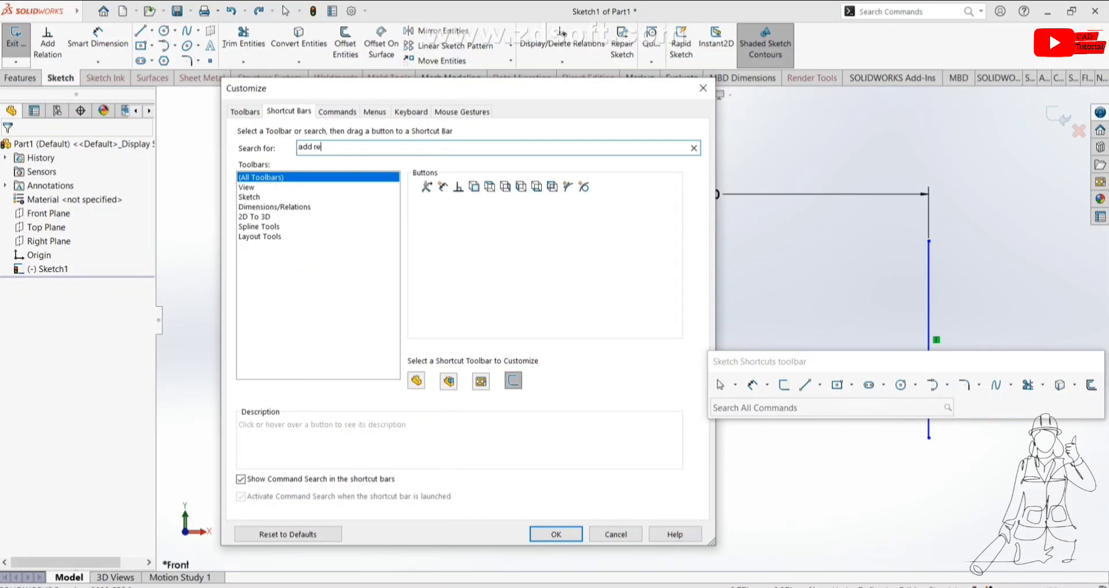
type("la")
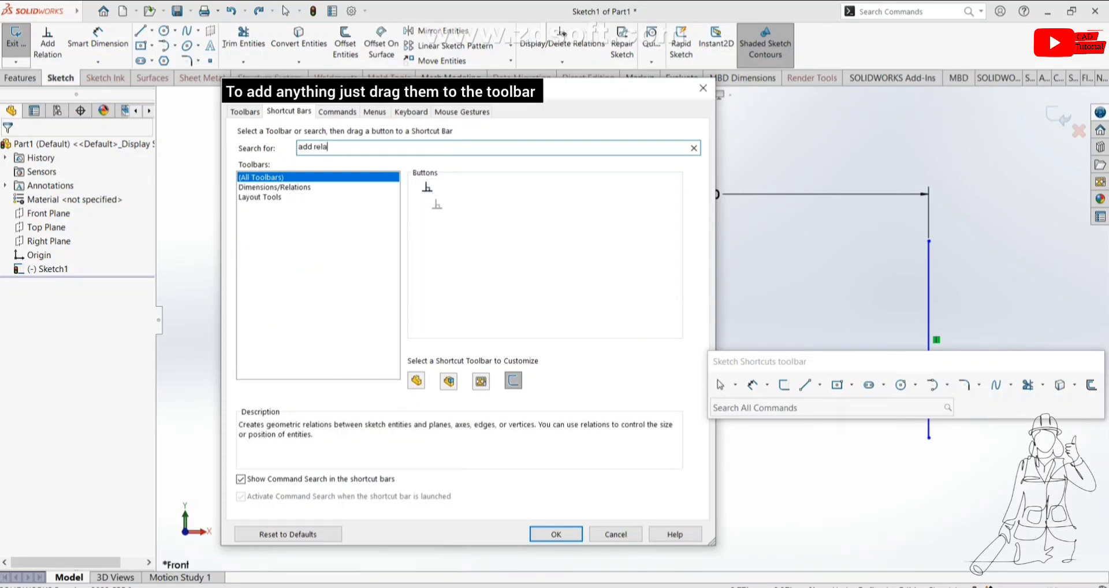
mouse_move(422, 189)
left_mouse_down()
mouse_move(429, 204)
mouse_move(57, 59)
mouse_move(56, 41)
mouse_move(867, 45)
mouse_move(65, 45)
mouse_move(132, 45)
left_mouse_up()
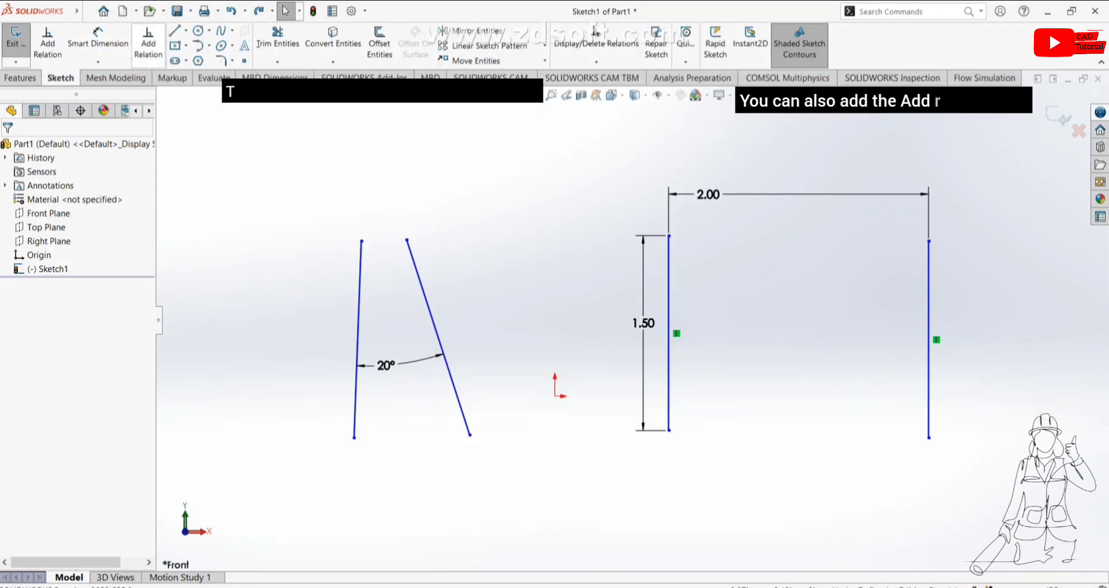
Step: Remove the extra Add Relation button from the Sketch command bar via Customize
right_click(151, 55)
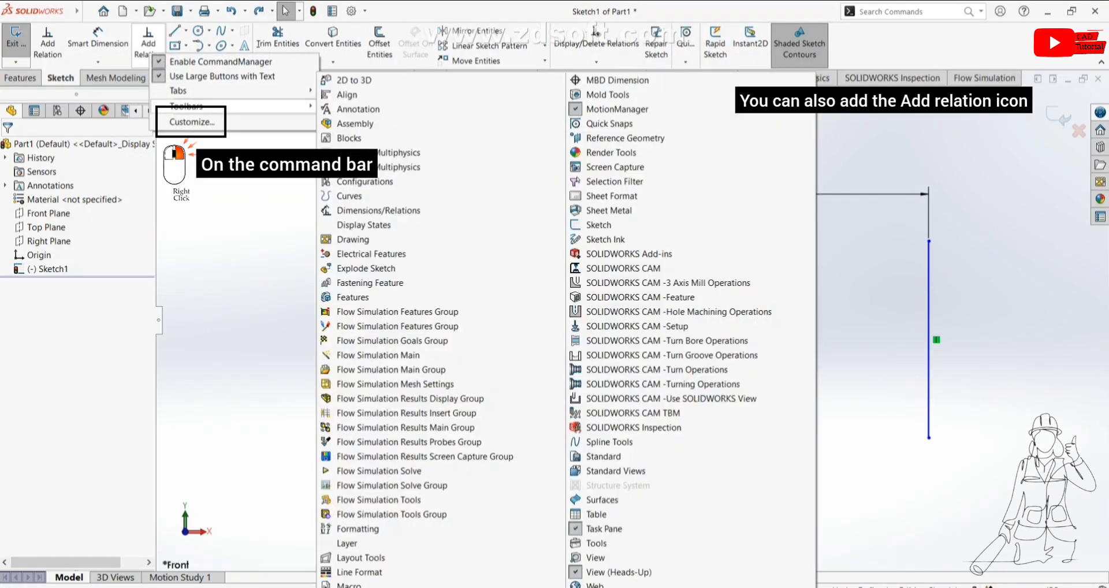
left_click(192, 122)
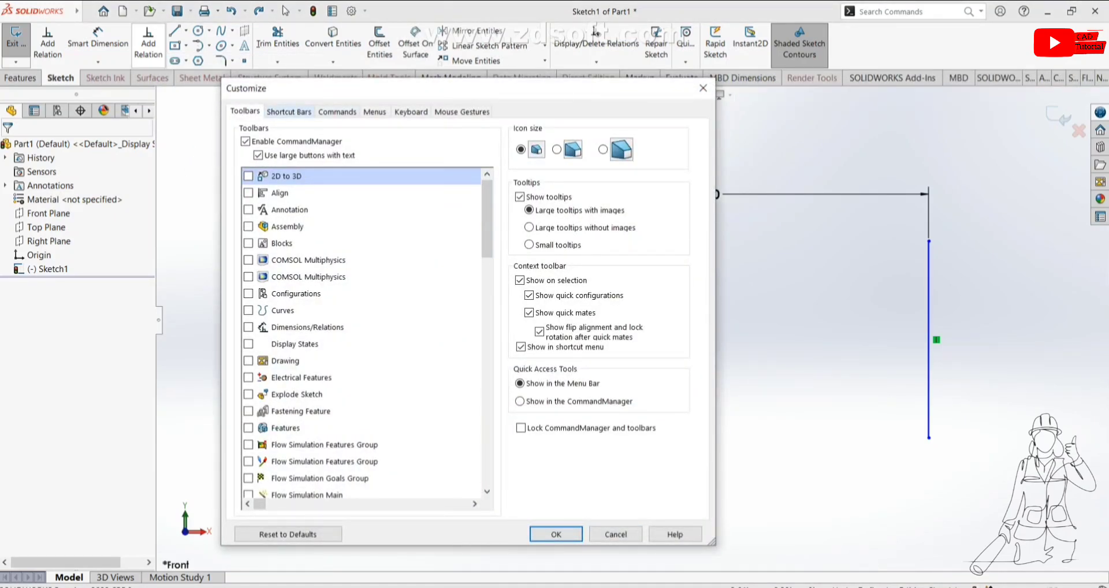
left_click(289, 111)
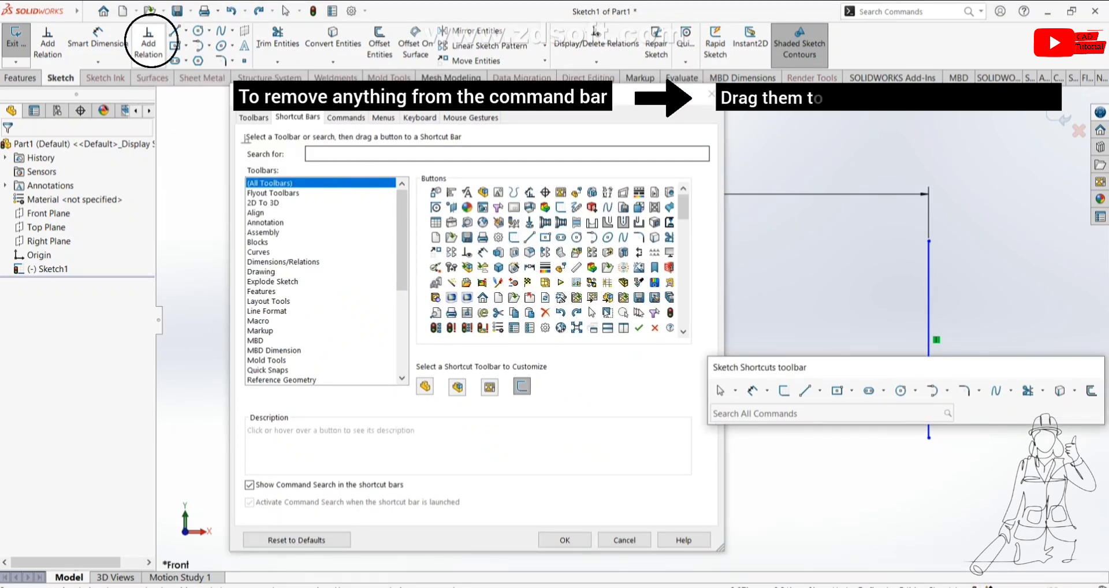
mouse_move(148, 43)
left_mouse_down()
mouse_move(348, 262)
mouse_move(364, 218)
mouse_move(386, 248)
left_mouse_up()
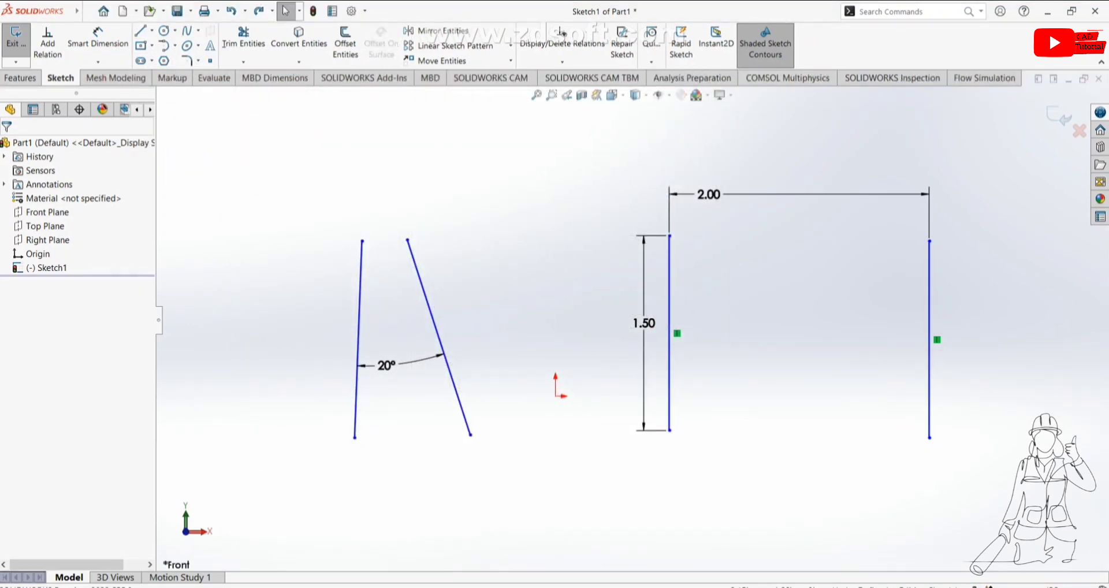
Step: Start Add Relations, select the left vertical line and the slanted line to view available relations, then cancel
left_click(48, 43)
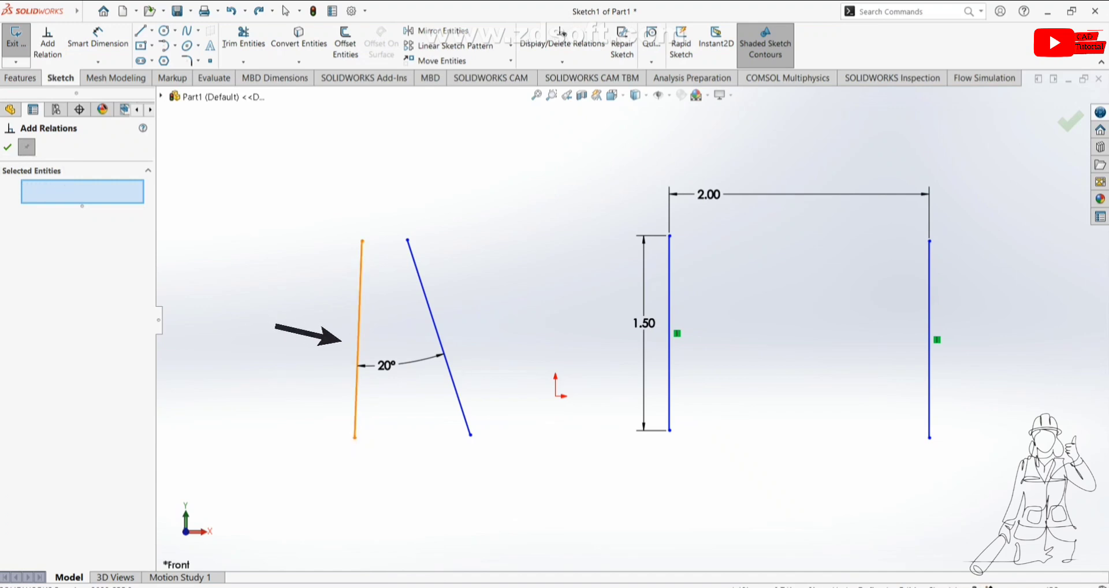
left_click(358, 339)
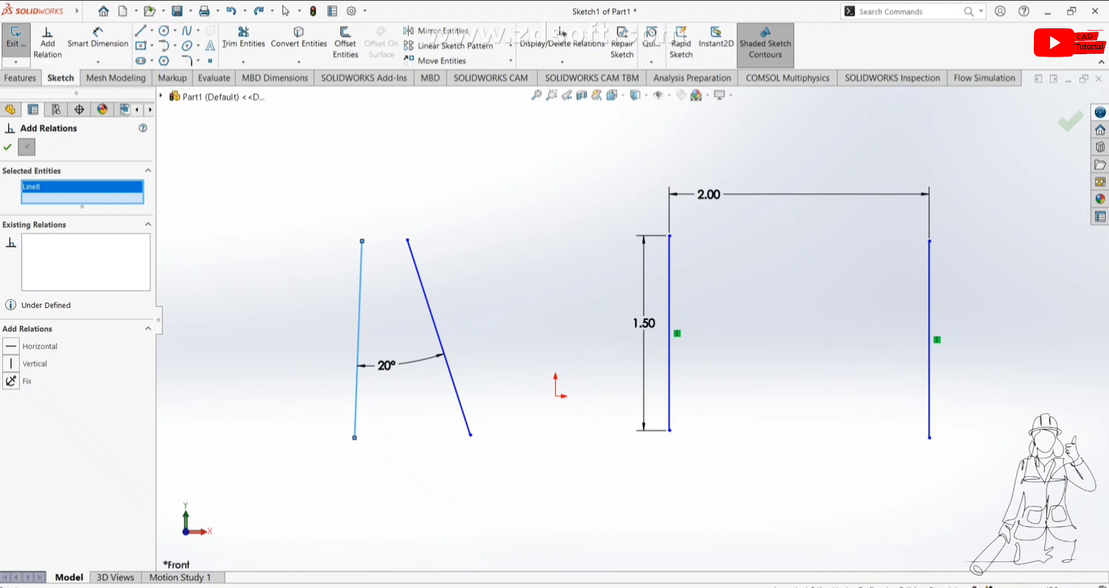
left_click(438, 335)
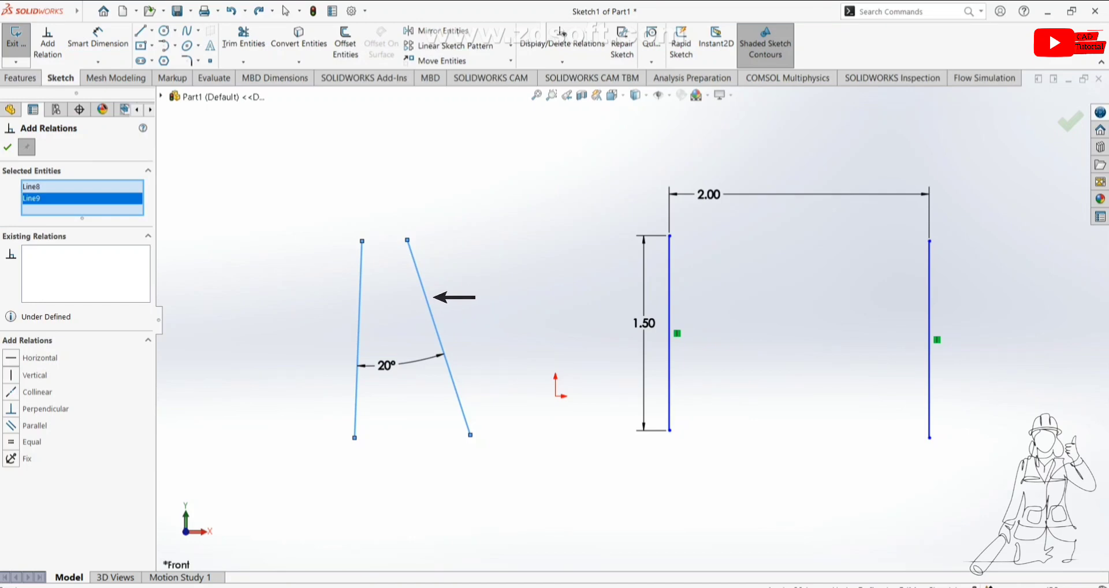
key("Escape")
Step: Select the two angled lines and both dimensioned vertical lines together for adding relations
mouse_move(77, 11)
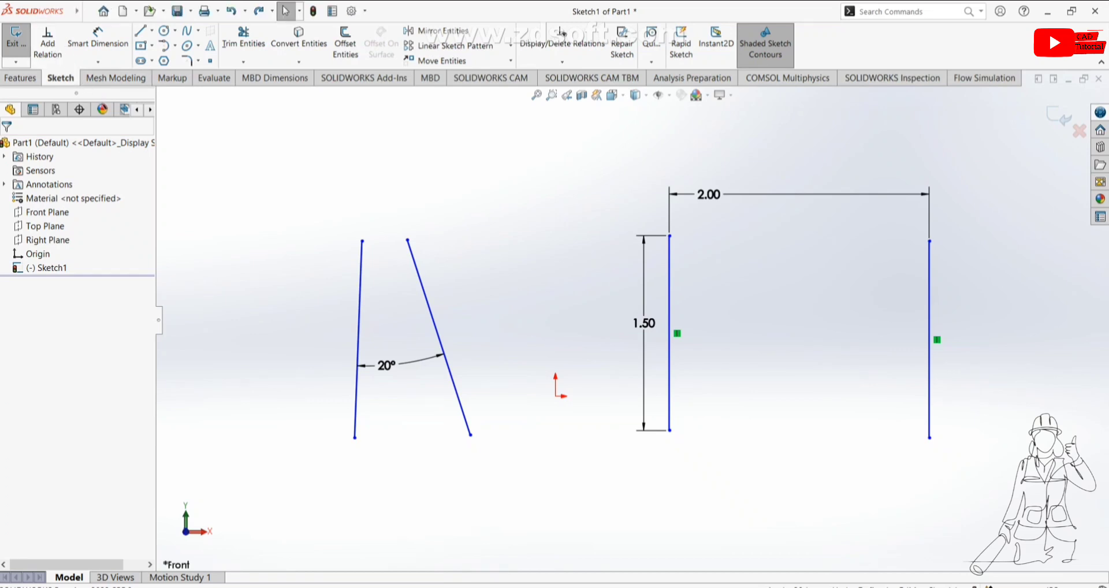
key("ctrl")
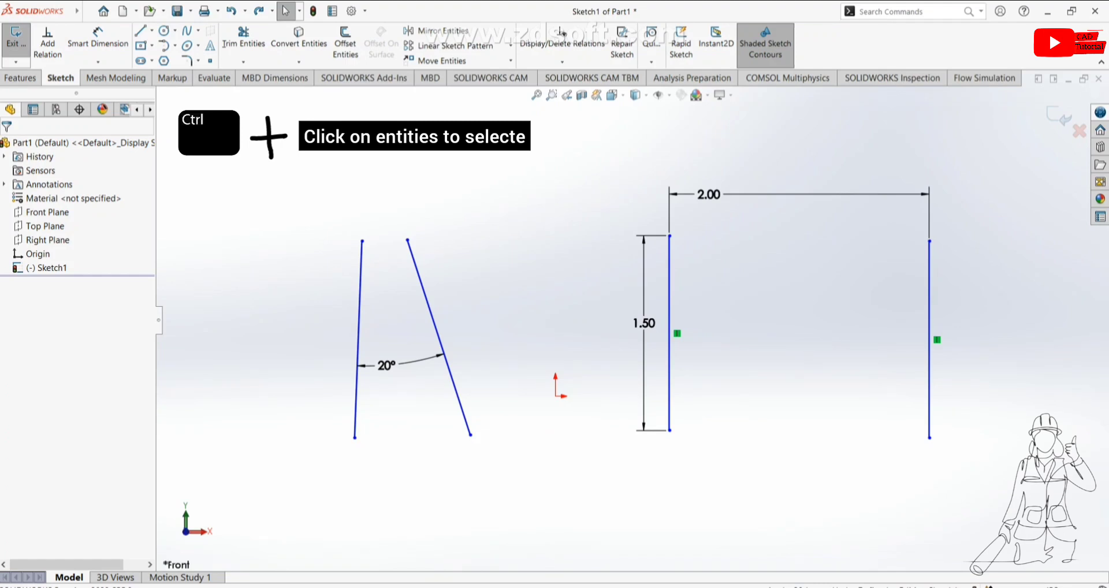
left_click(358, 340)
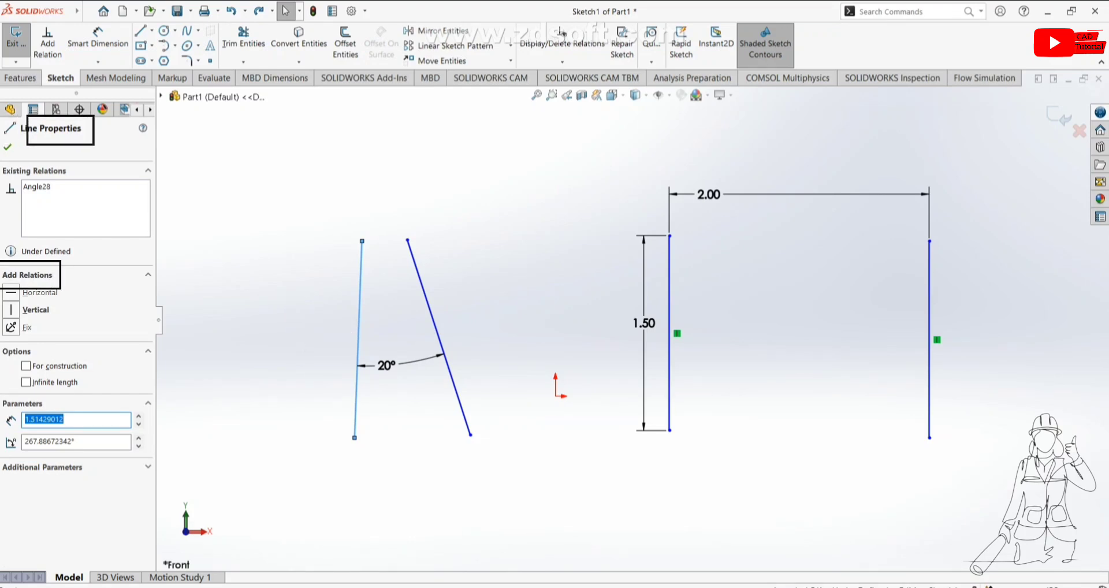
left_click(420, 278)
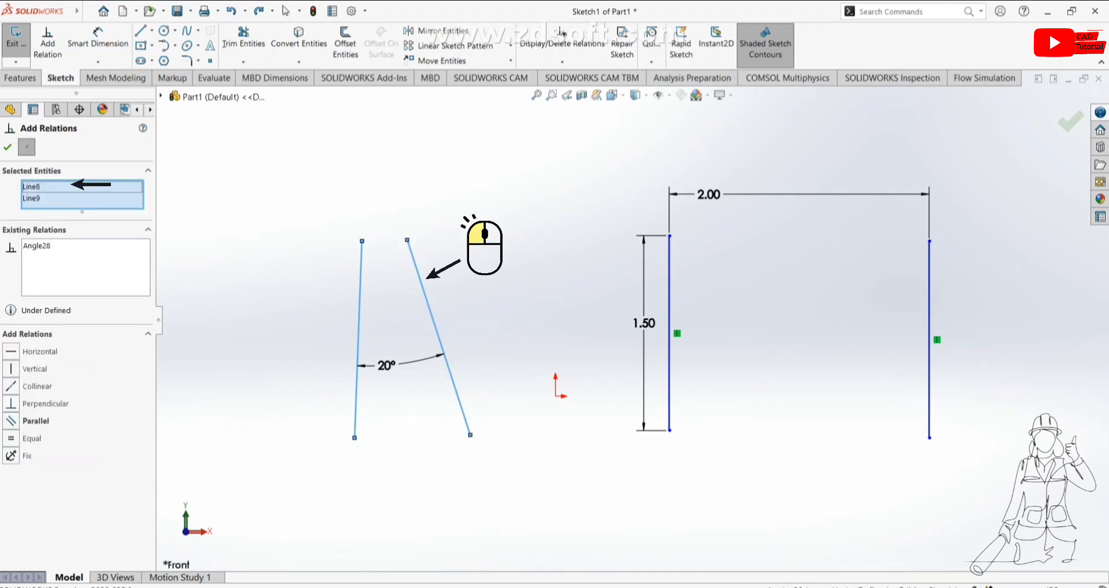
left_click(670, 275)
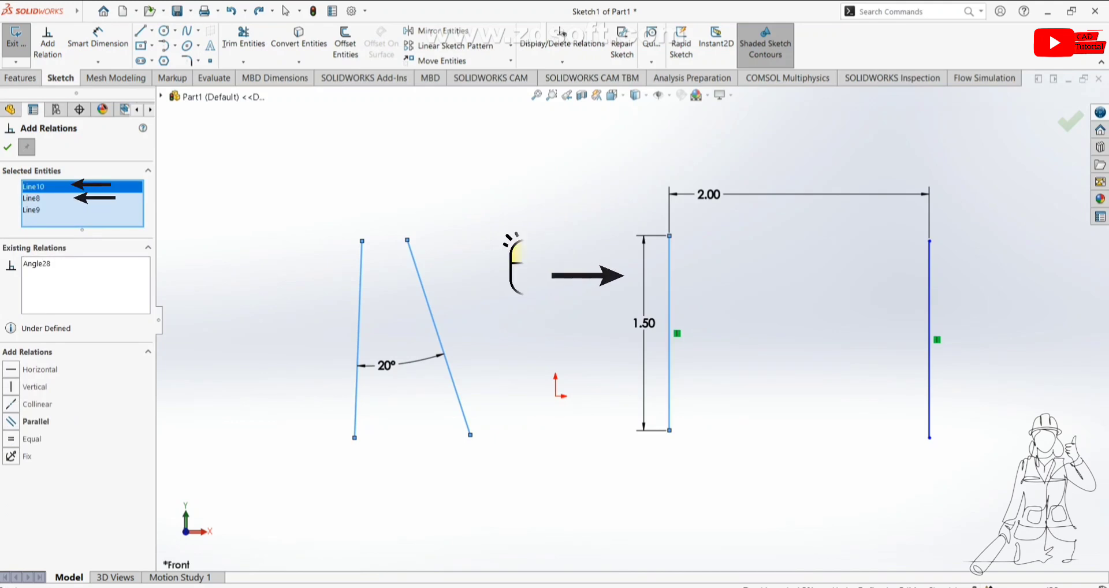
left_click(930, 292)
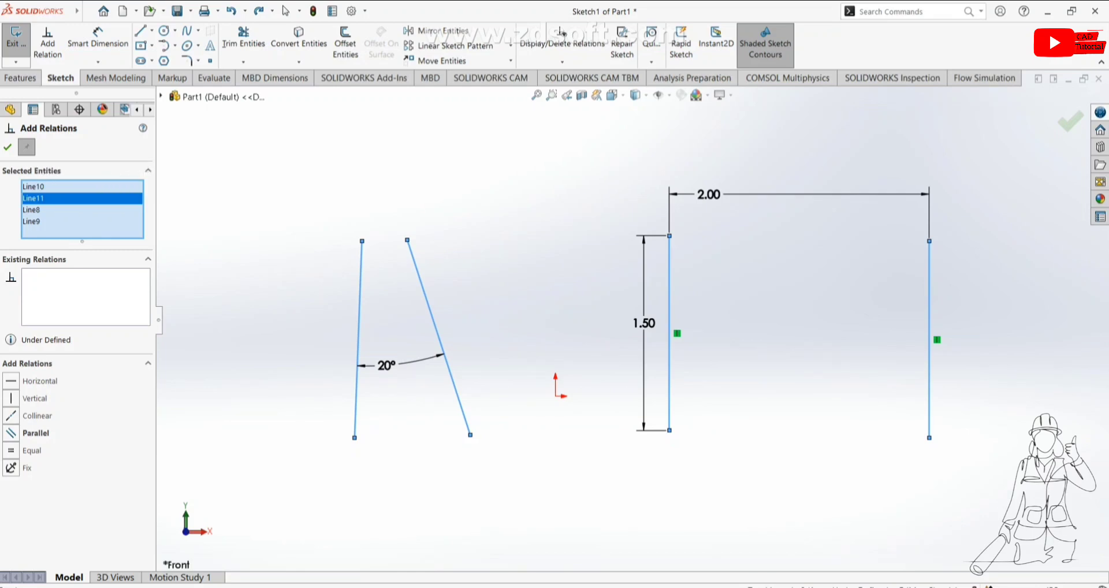
Step: Remove the two dimensioned vertical lines from the selected entities list, then leave the command
right_click(42, 187)
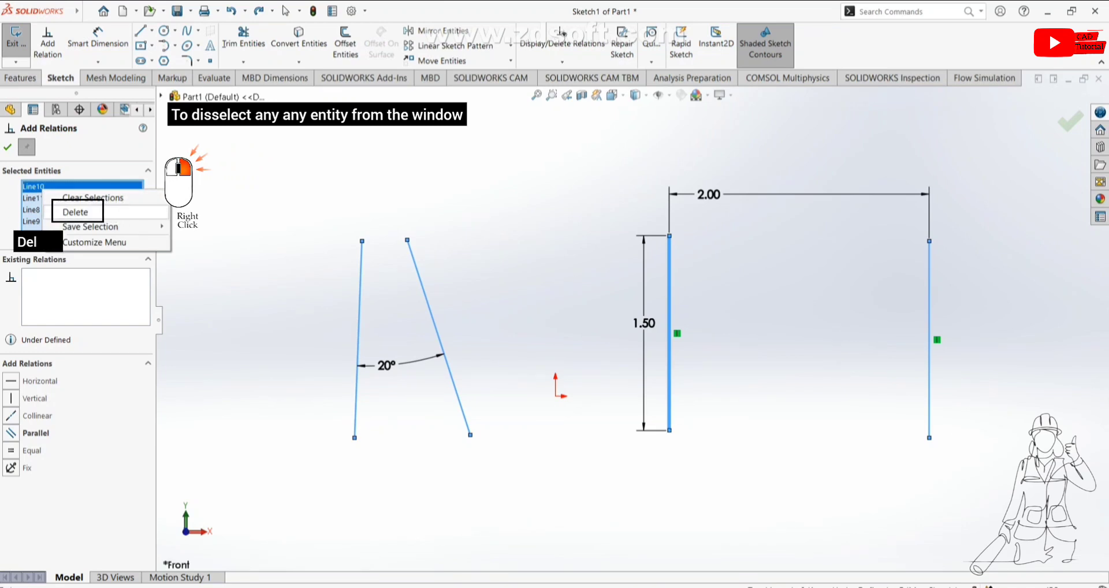
left_click(75, 212)
right_click(76, 187)
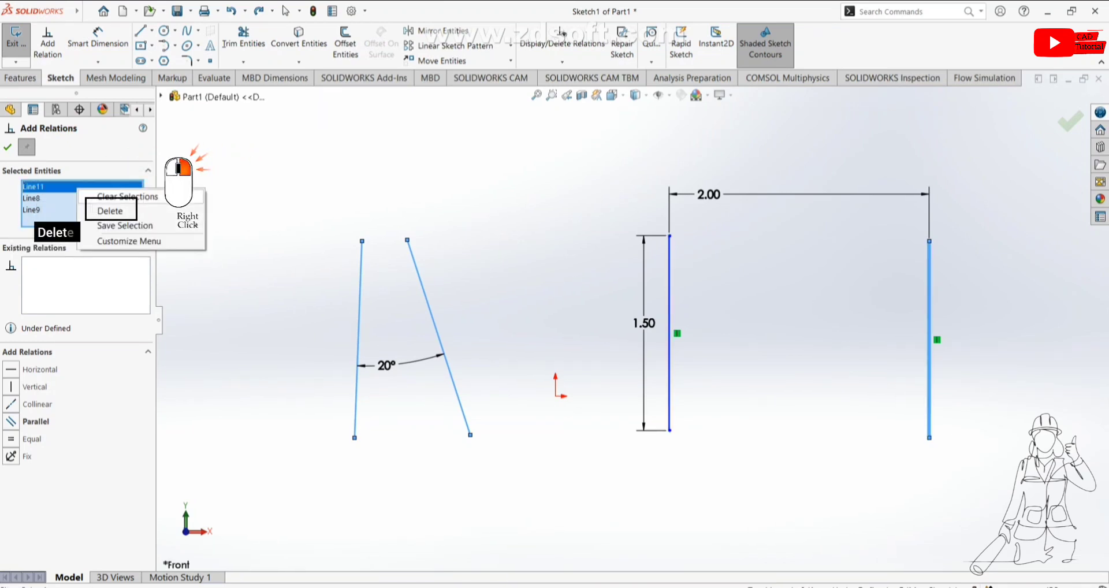
left_click(110, 211)
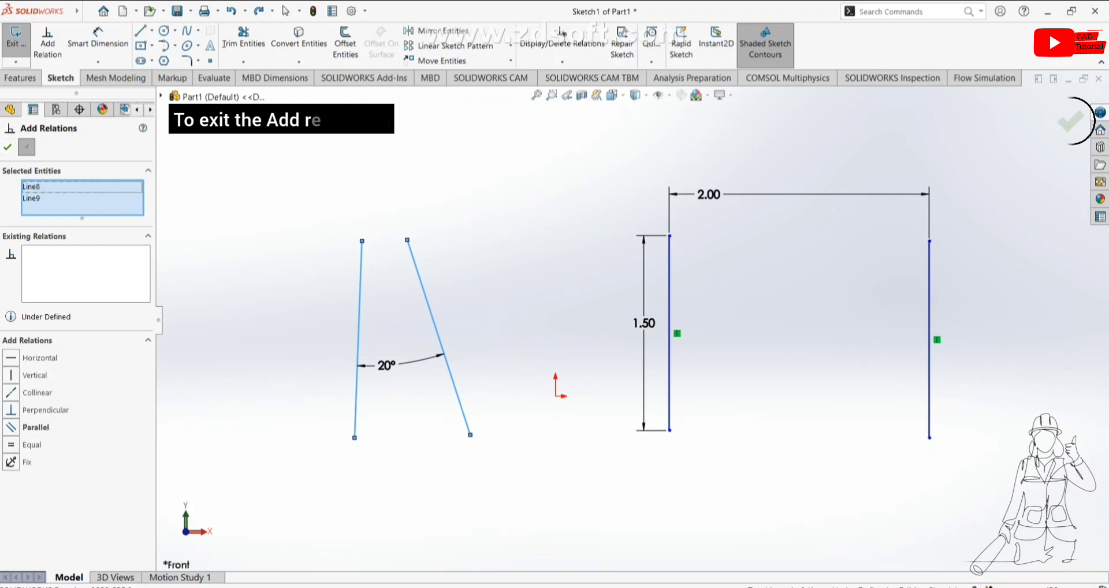
key("Escape")
Step: Make the left line horizontal with Add Relations
left_click(48, 43)
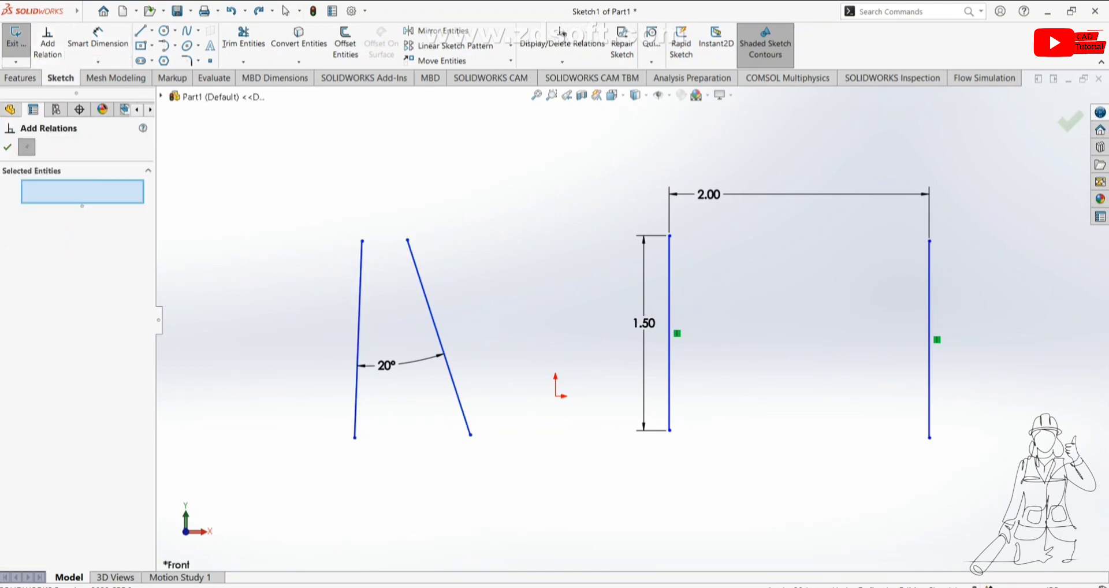
left_click(358, 339)
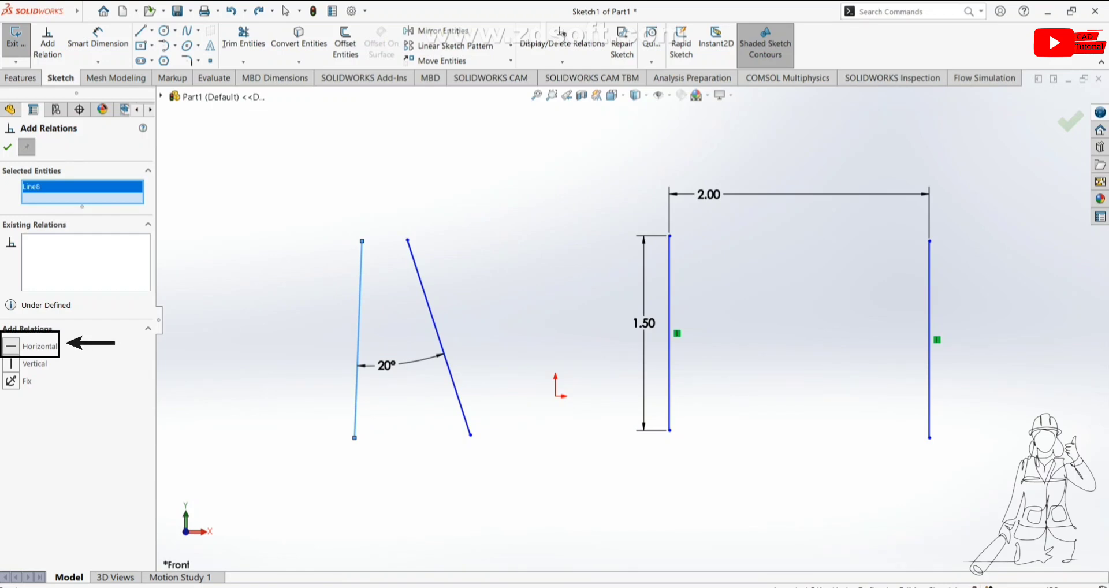
left_click(11, 347)
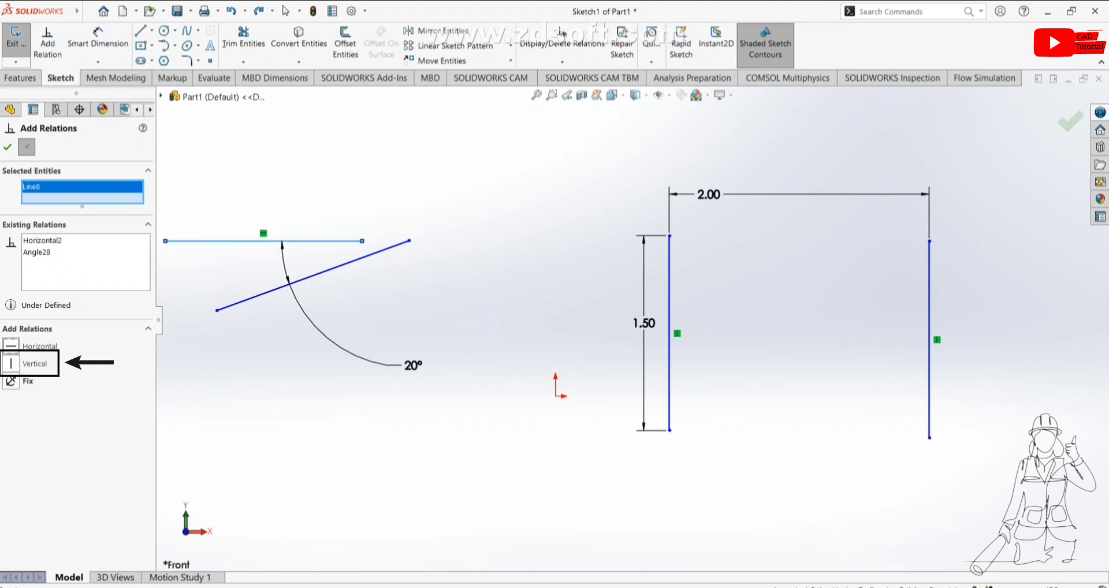
Step: Add a Vertical relation to the same line and delete the conflicting Horizontal relation
left_click(10, 363)
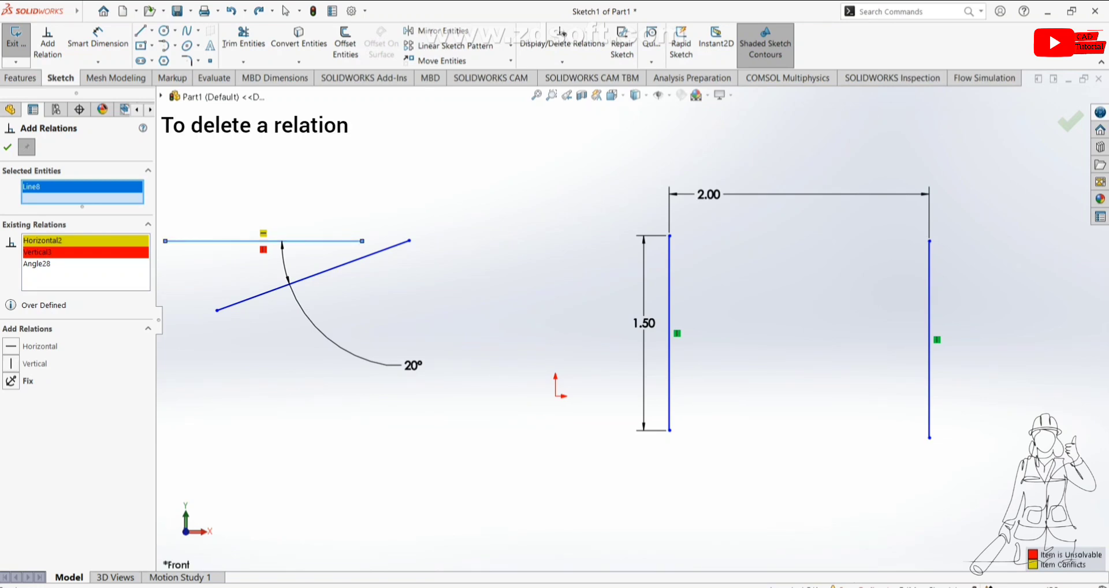
right_click(58, 240)
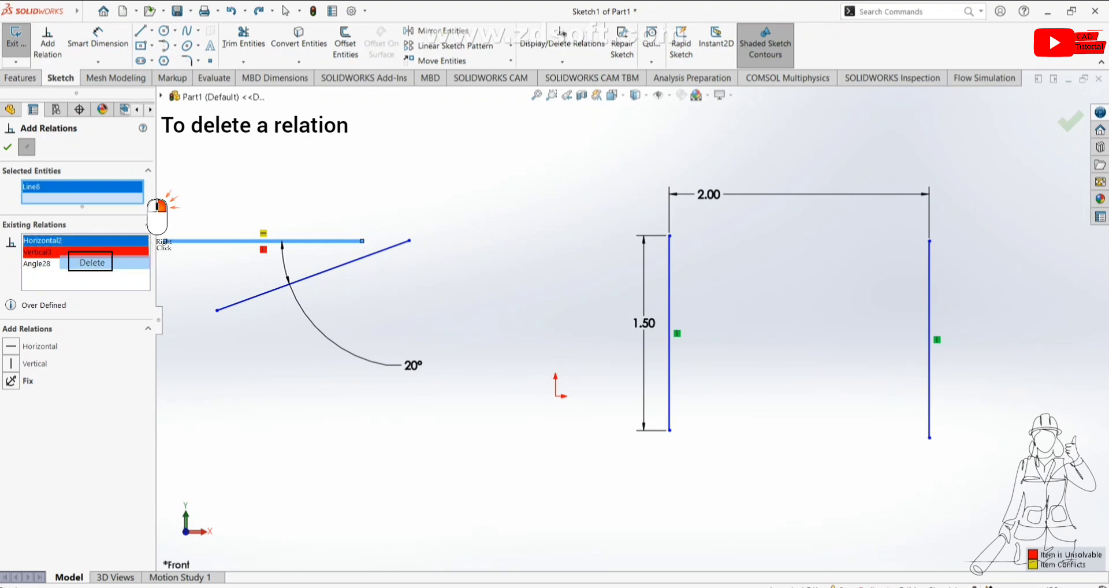
left_click(91, 262)
Step: Apply a Fix relation to the vertical line and close Add Relations
scroll(542, 184, "up", 2)
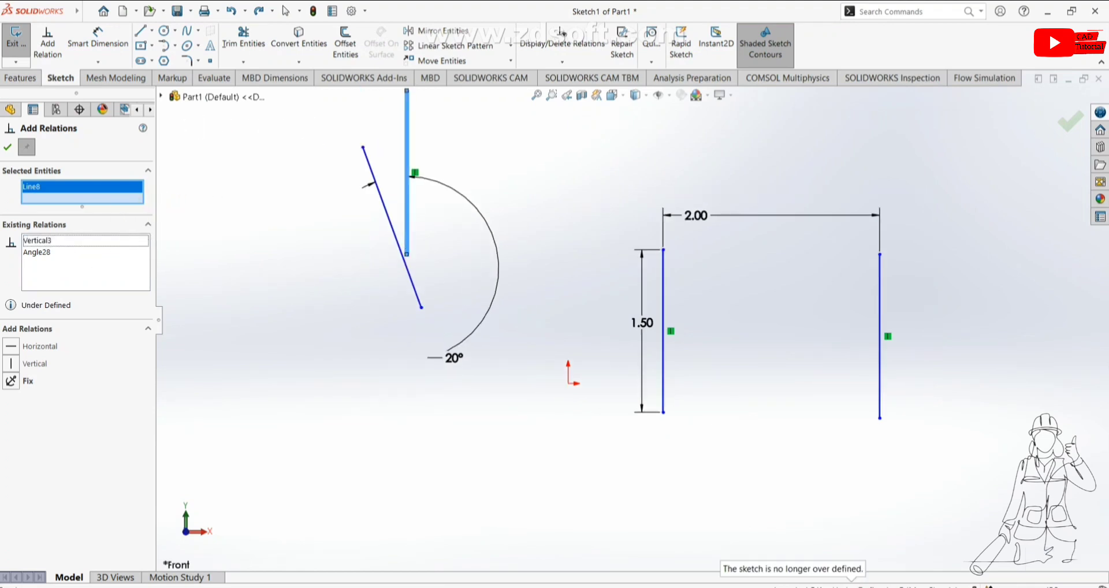
scroll(542, 185, "down", 3)
scroll(442, 213, "up", 2)
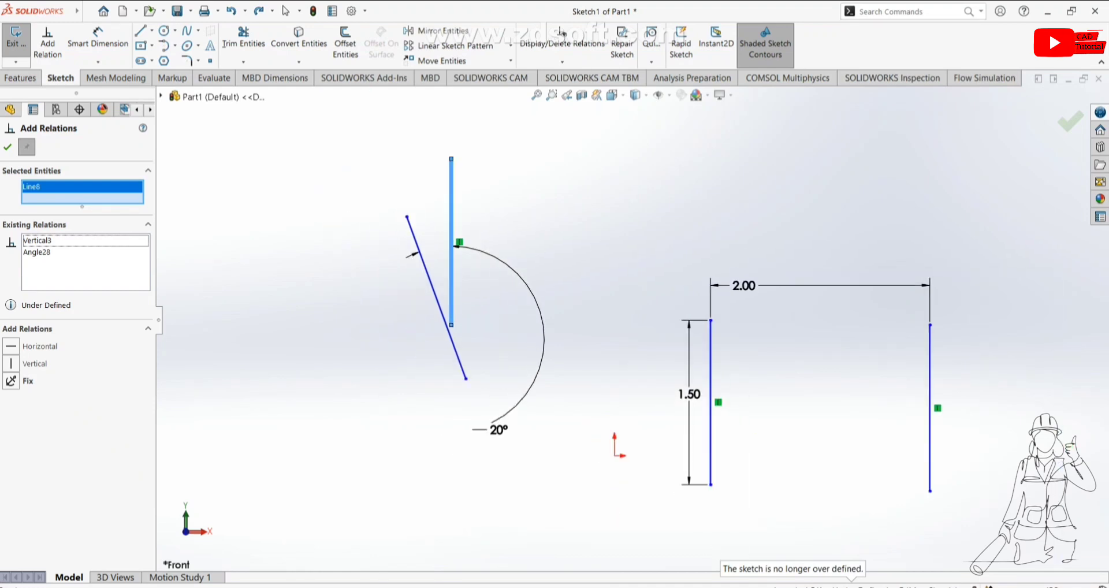
scroll(442, 213, "down", 1)
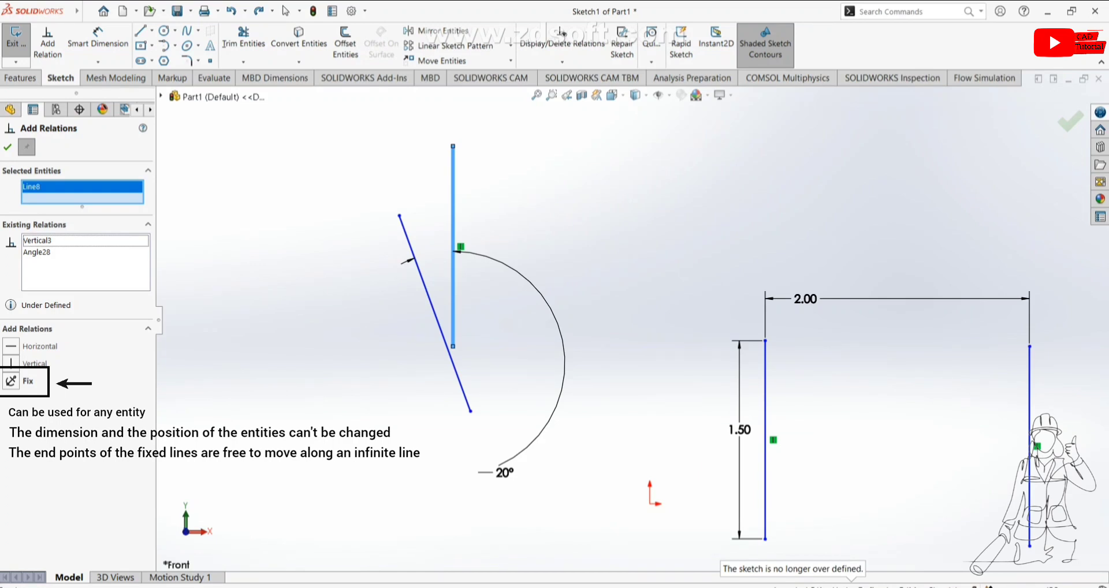
left_click(11, 381)
key("Escape")
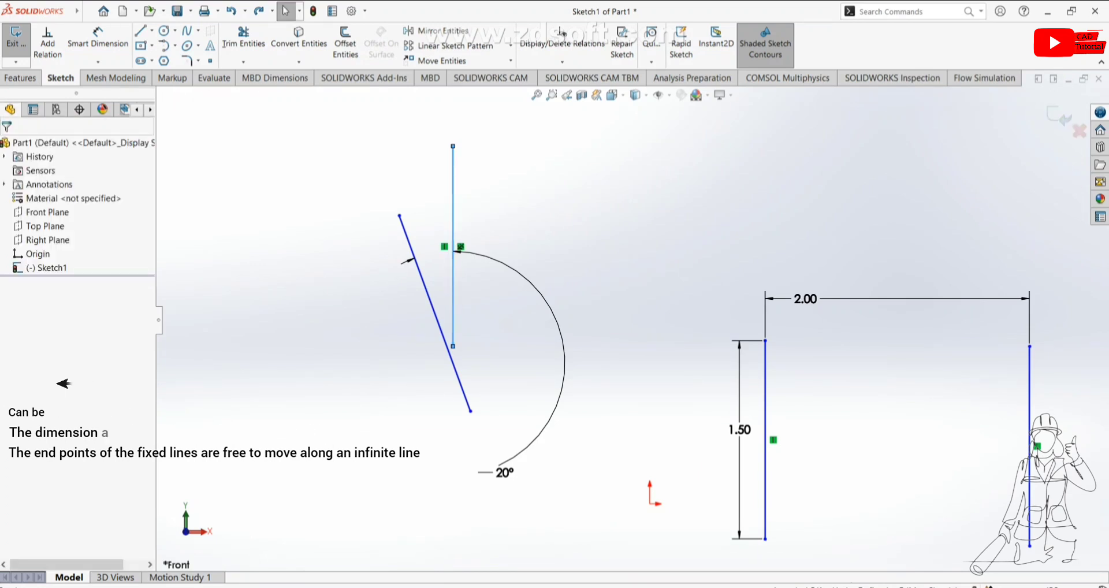
Step: Drag the fixed line's top endpoint upward, then try dragging the line itself
mouse_move(453, 146)
left_mouse_down()
mouse_move(453, 205)
mouse_move(453, 138)
left_mouse_up()
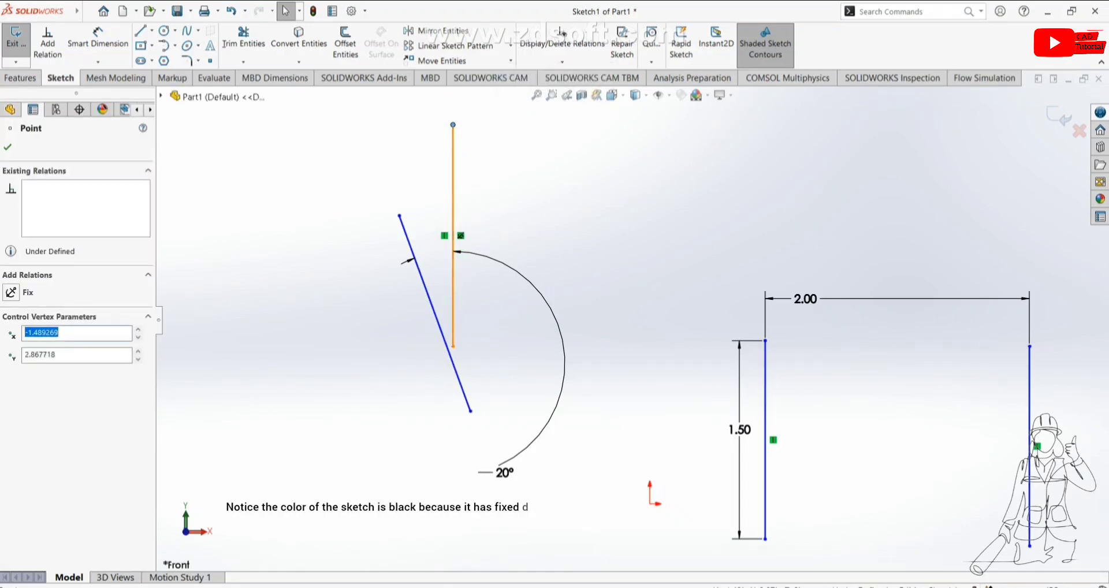
left_click(453, 184)
left_click_drag(453, 224, 453, 255)
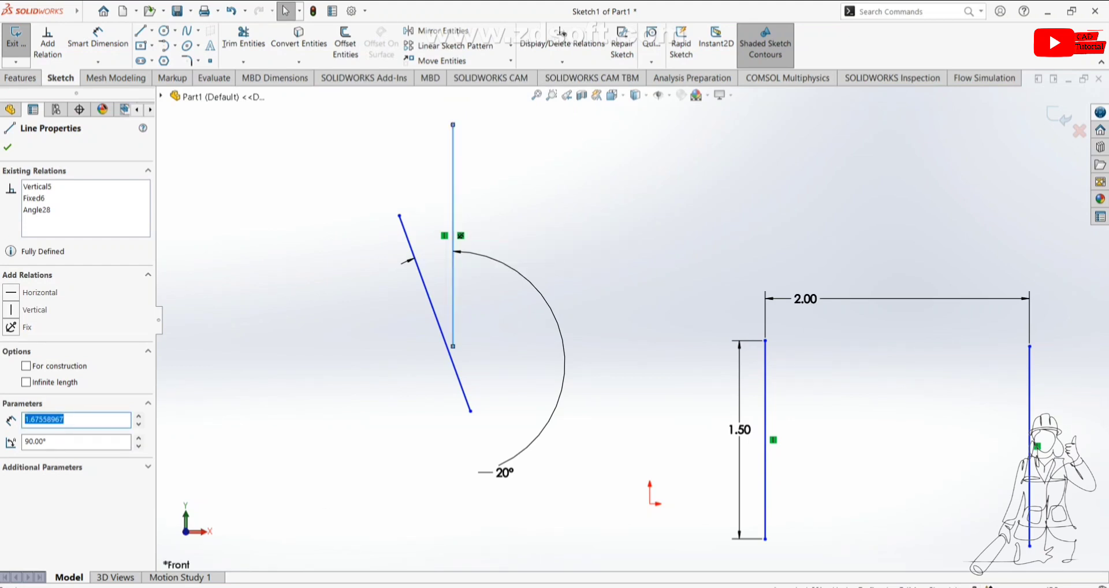
Step: Delete the vertical line's Fix relation directly from its relation symbol in the sketch
key("Escape")
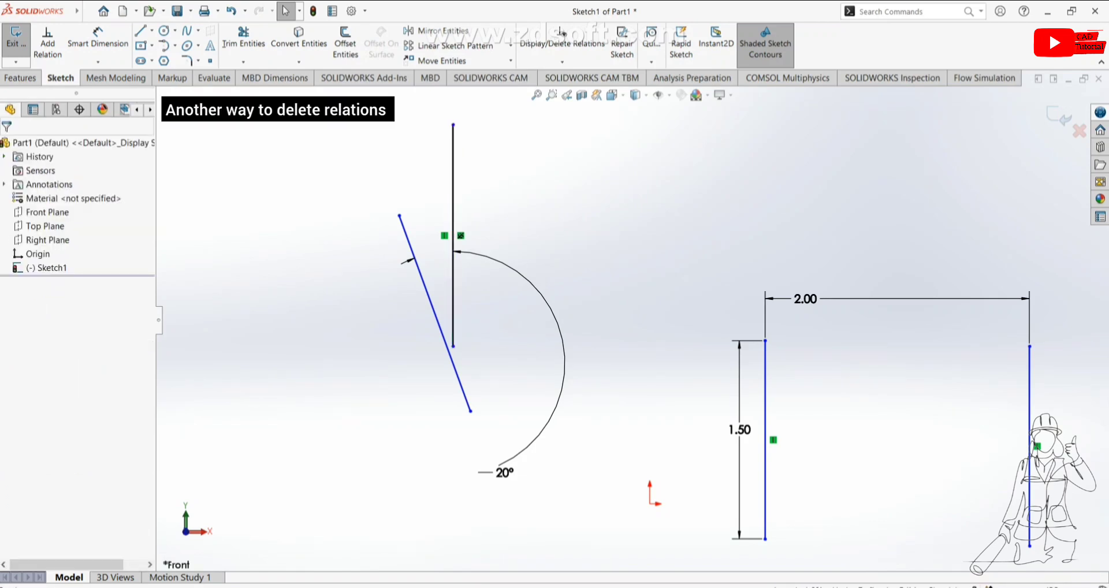
right_click(461, 235)
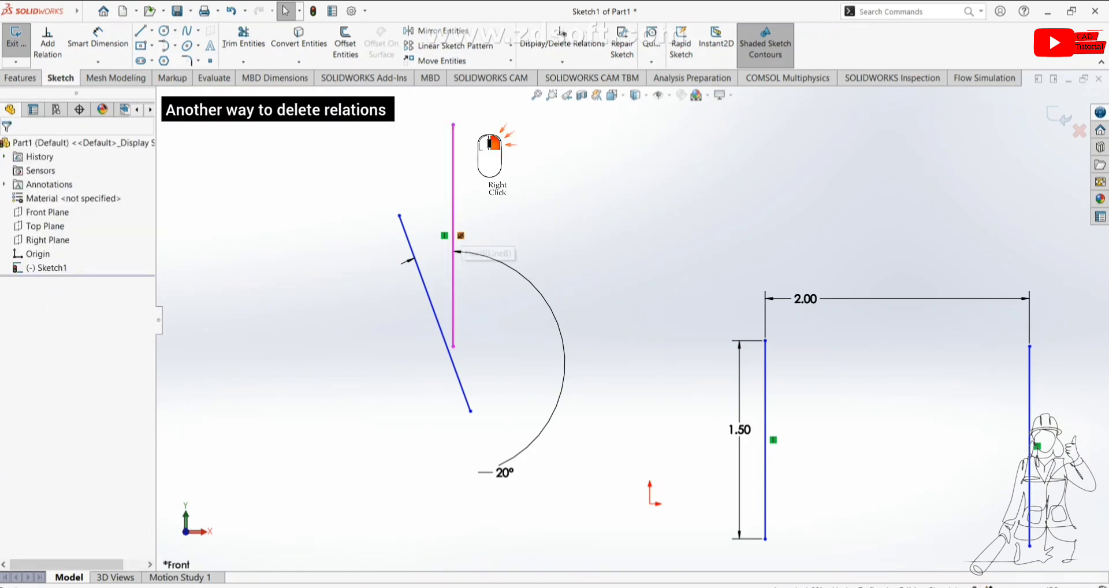
right_click(461, 235)
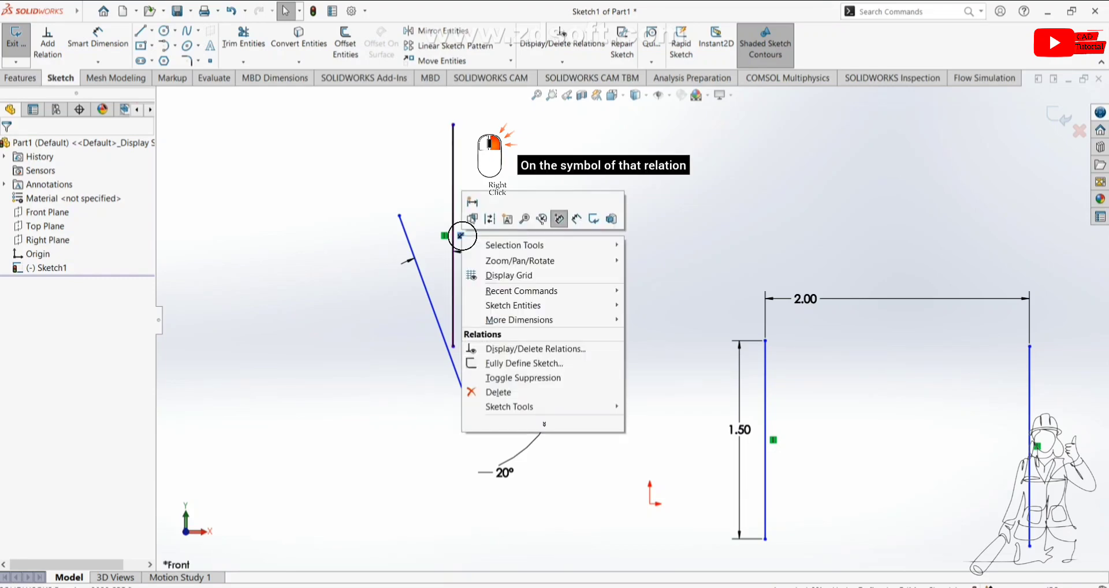
key("Escape")
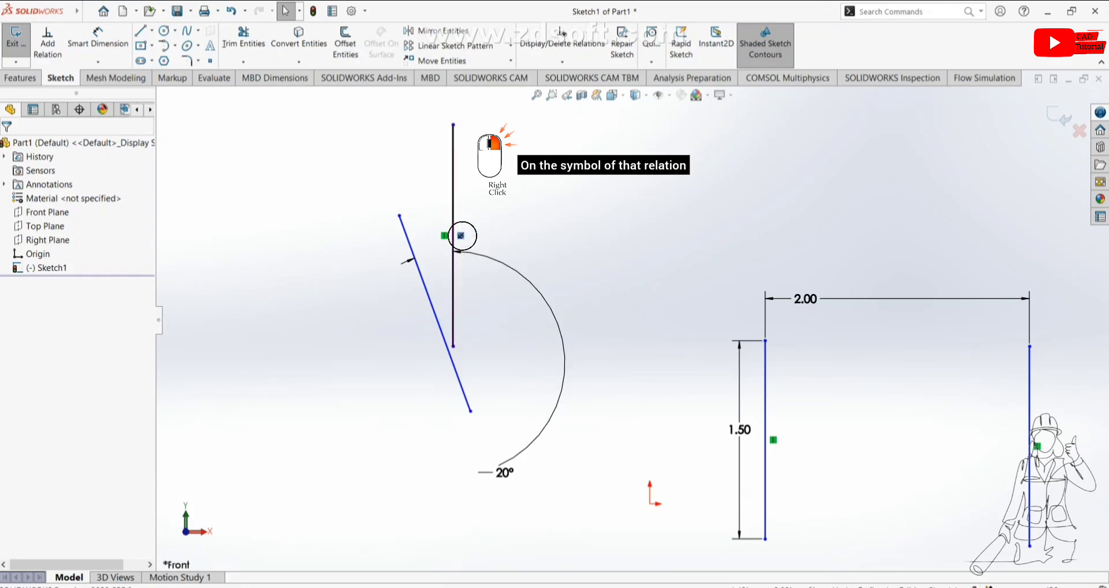
right_click(461, 235)
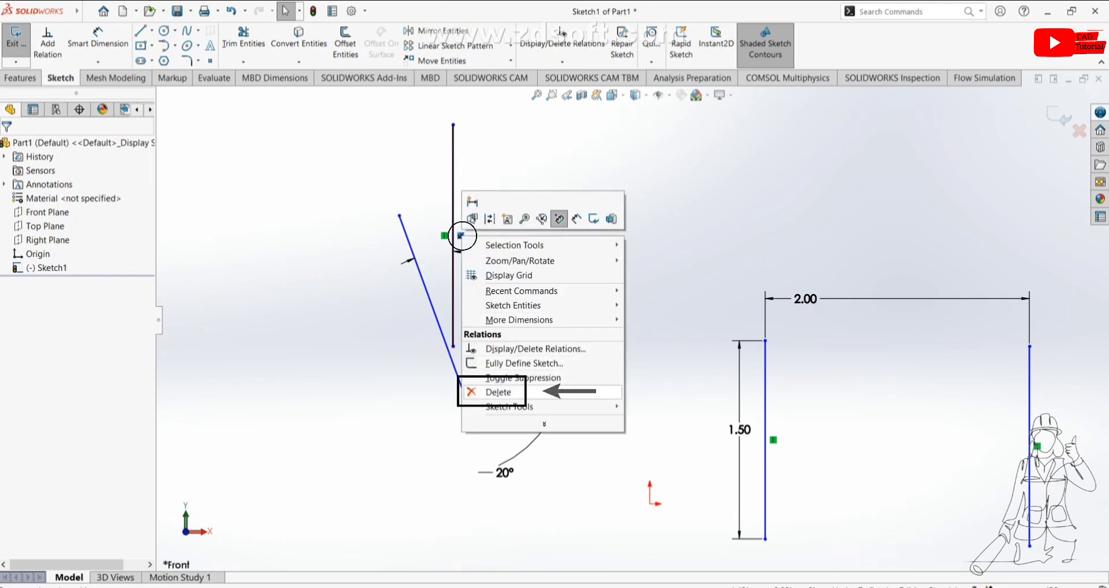
left_click(498, 392)
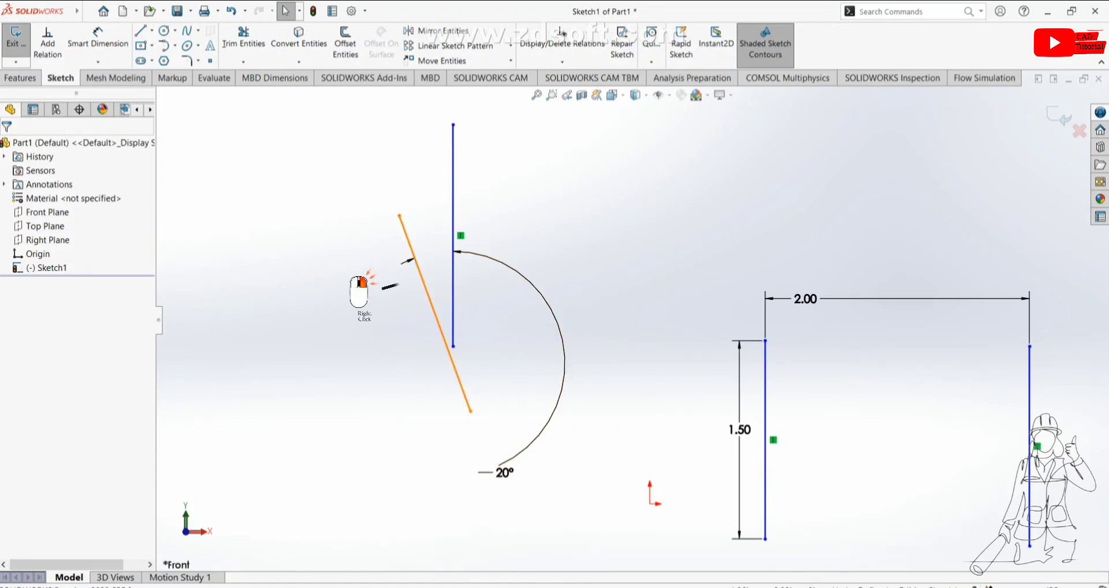
Step: Make the slanted line vertical and delete its conflicting Angle relation
right_click(406, 235)
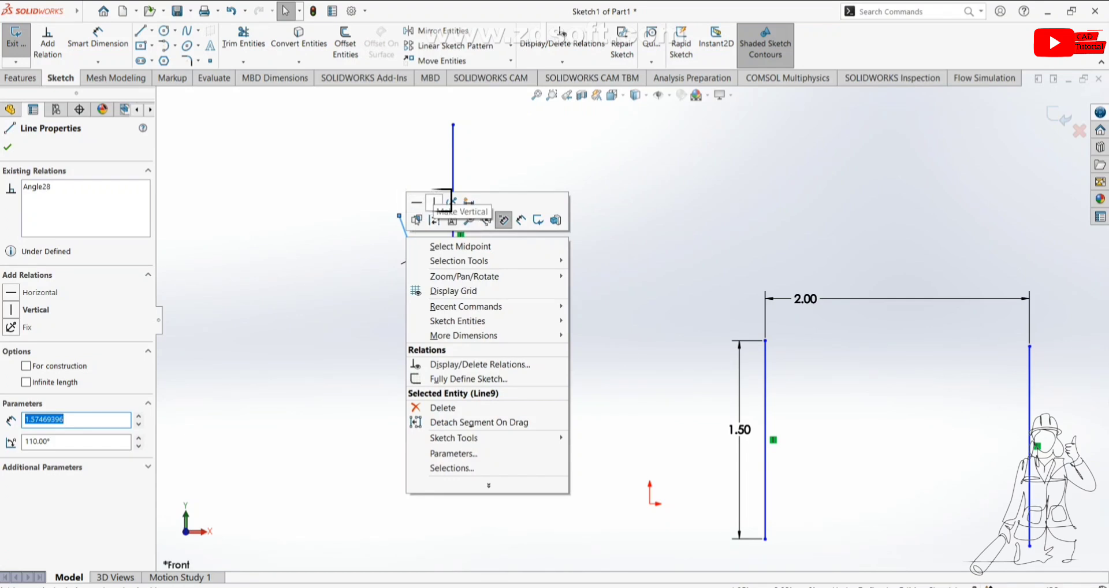
left_click(434, 202)
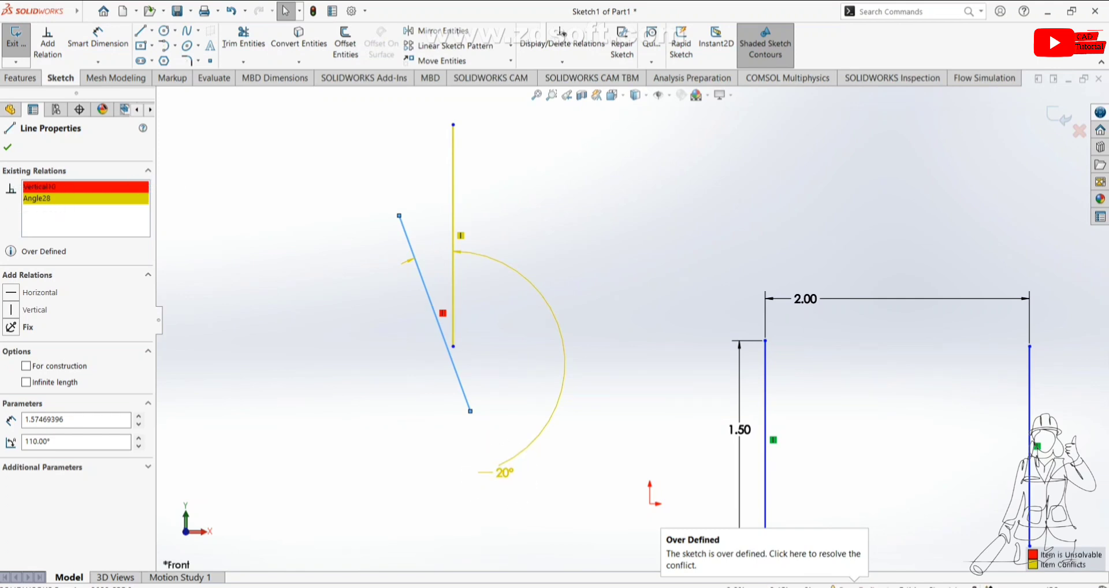
right_click(56, 199)
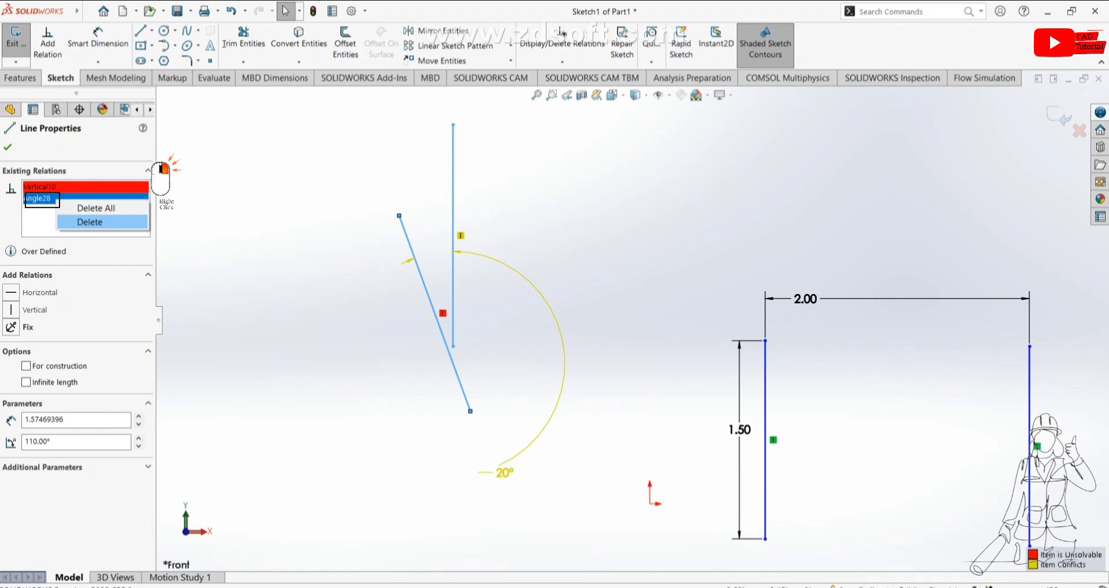
left_click(89, 221)
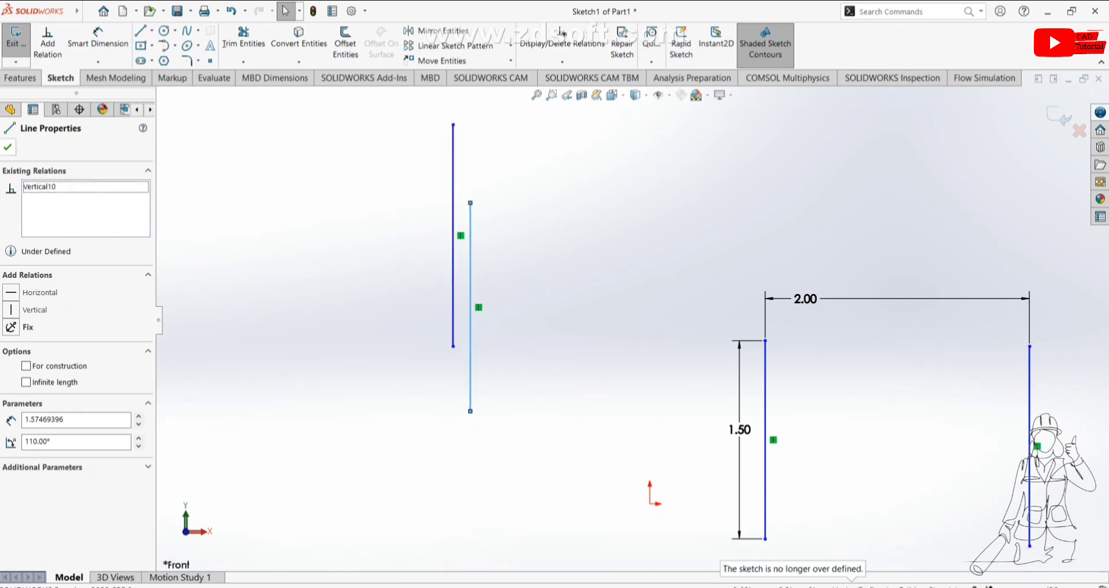
left_click(7, 147)
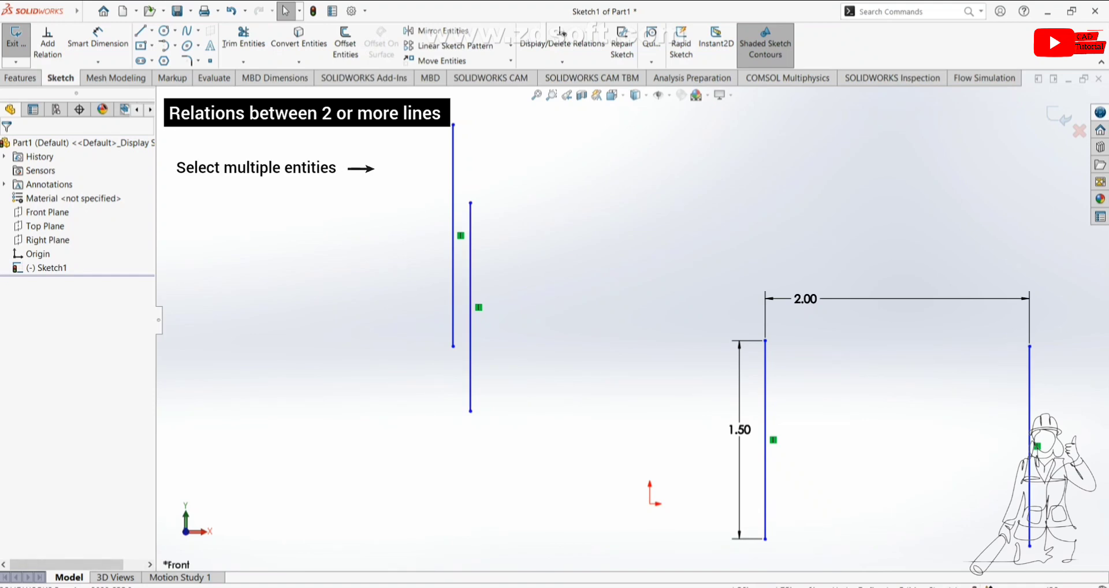
Step: Select both vertical lines, make them collinear, and remove the Collinear relation again
left_click(453, 272)
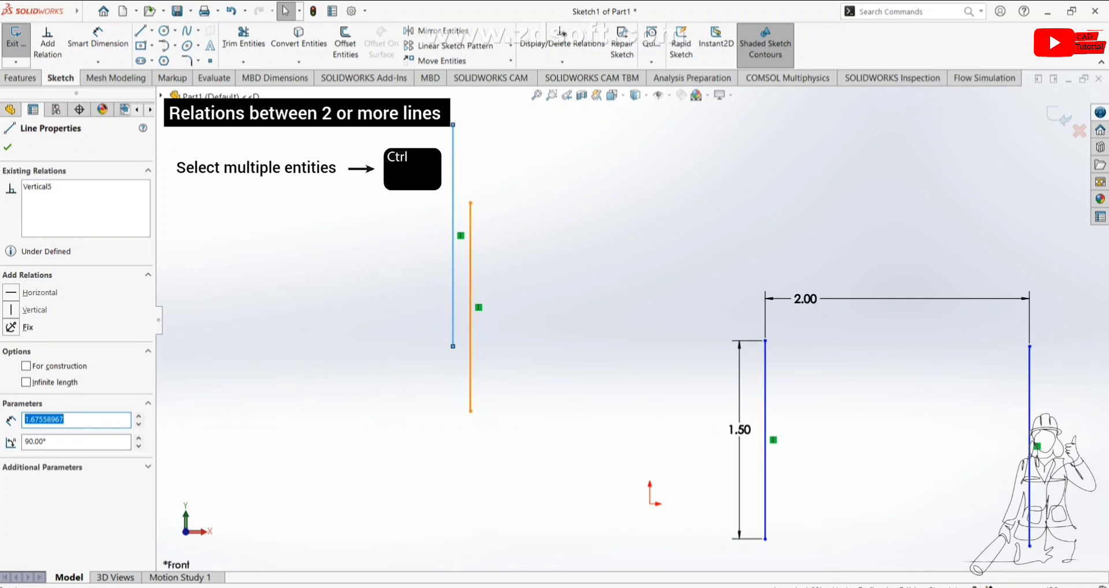
left_click(469, 307, "ctrl")
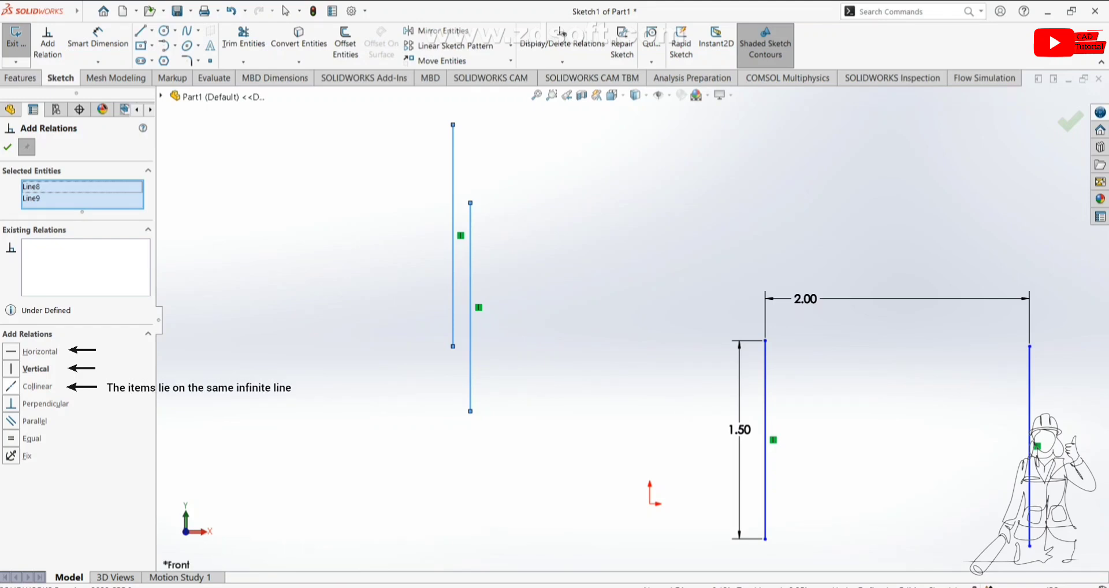
left_click(11, 387)
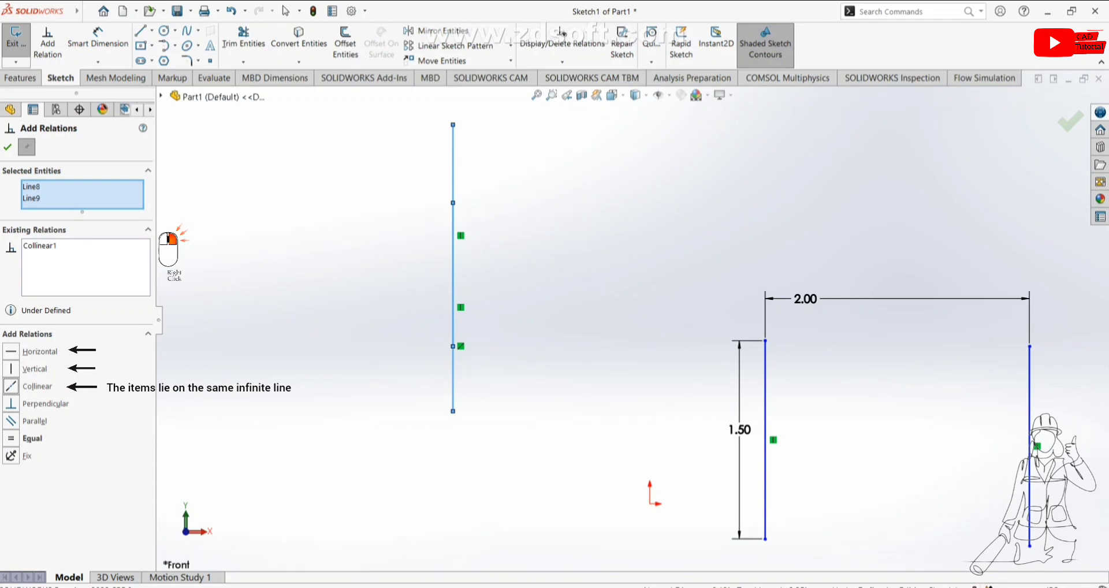
right_click(40, 246)
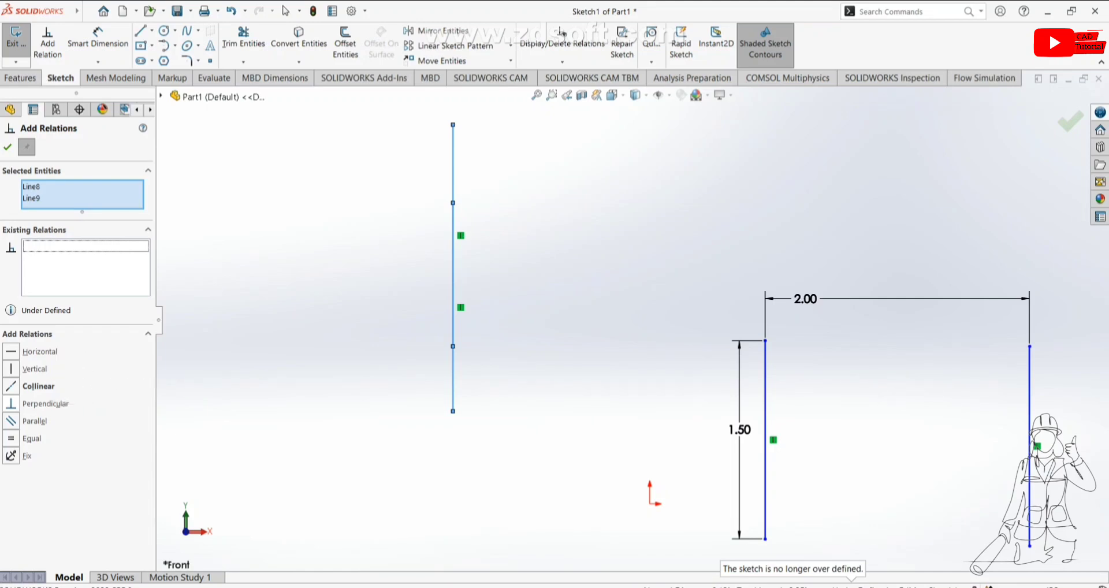
Step: Add a Perpendicular relation between the two lines and delete the conflicting Vertical relation from its sketch symbol
left_click(11, 403)
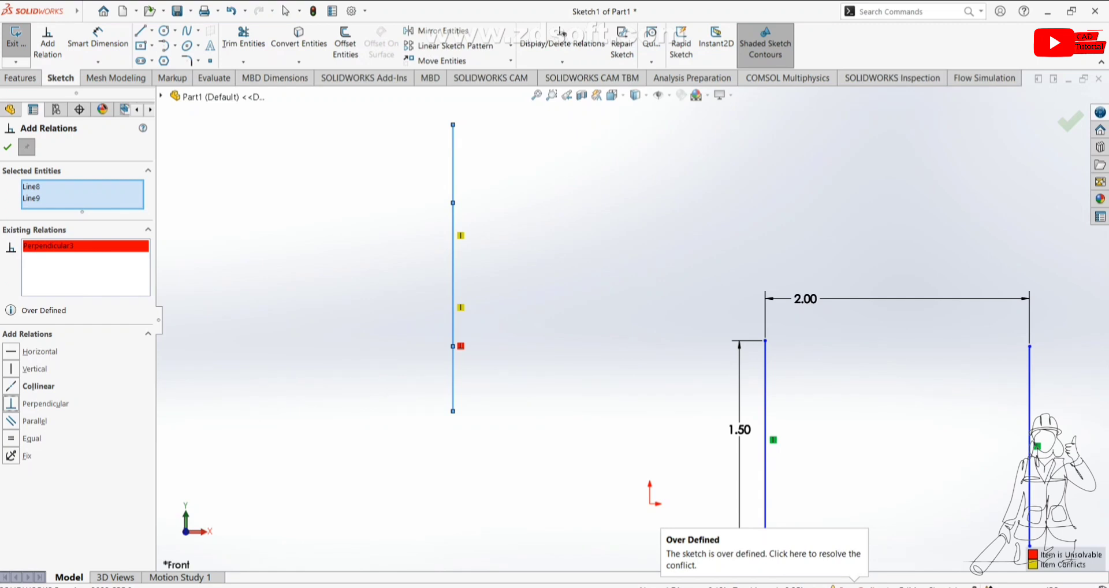
right_click(66, 246)
left_click(98, 266)
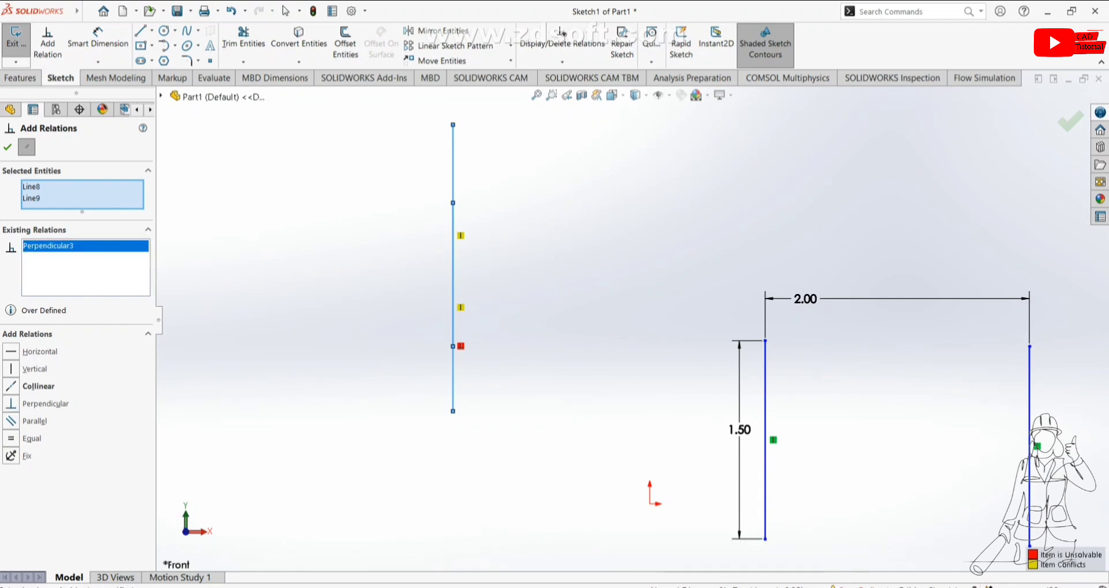
key("Escape")
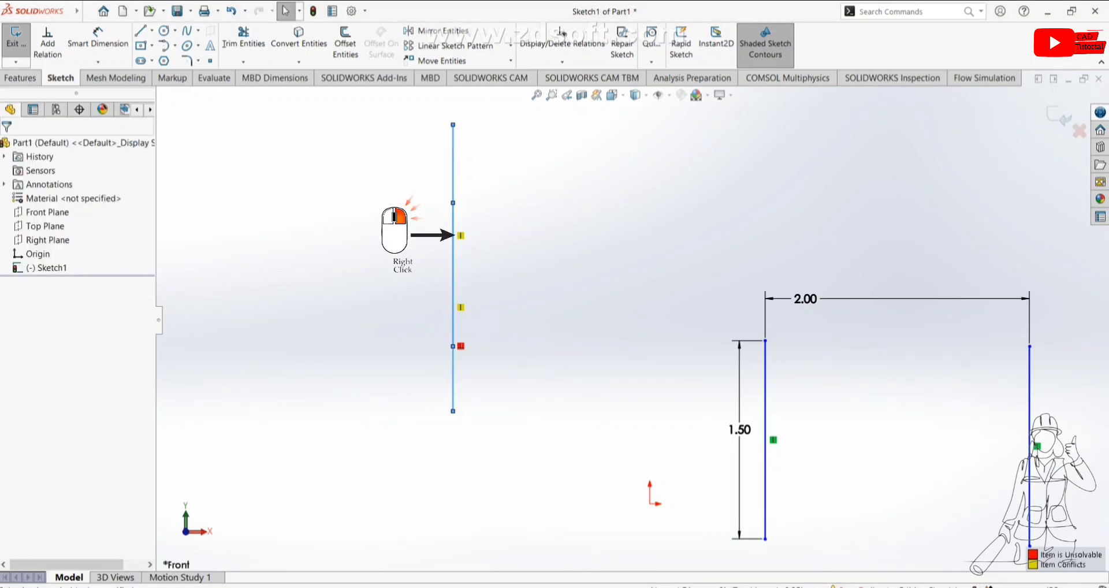
right_click(460, 235)
left_click(491, 389)
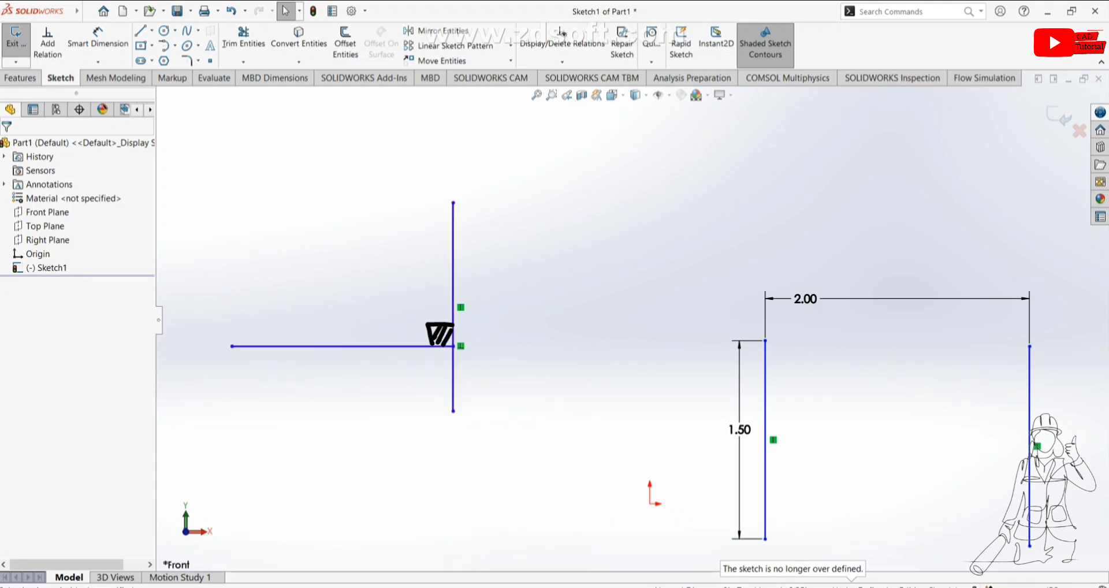
Step: Delete the Perpendicular relation from its symbol at the lines' junction
right_click(469, 342)
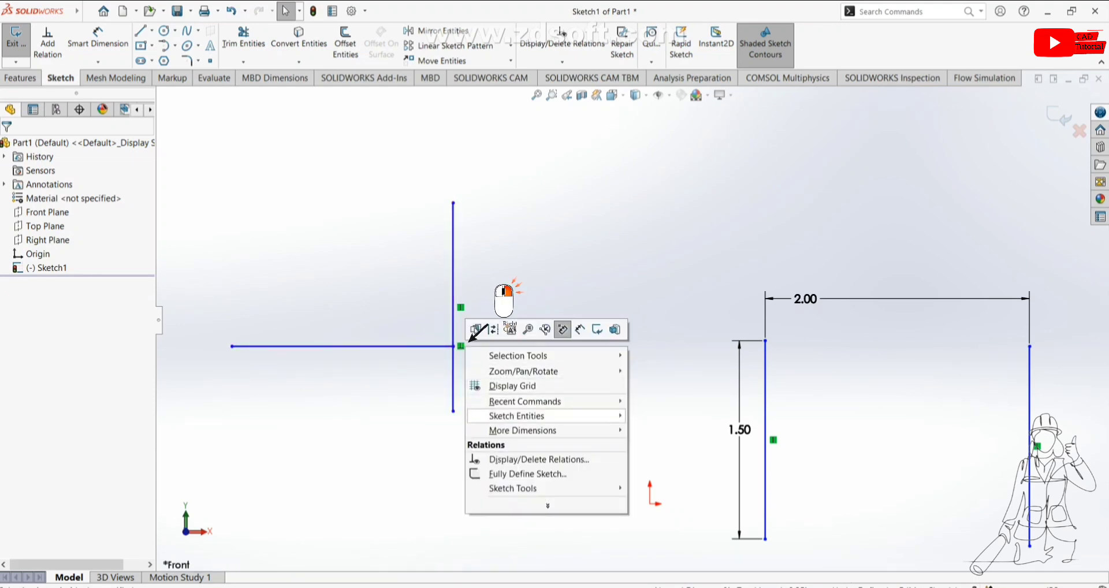
left_click(469, 342)
right_click(469, 344)
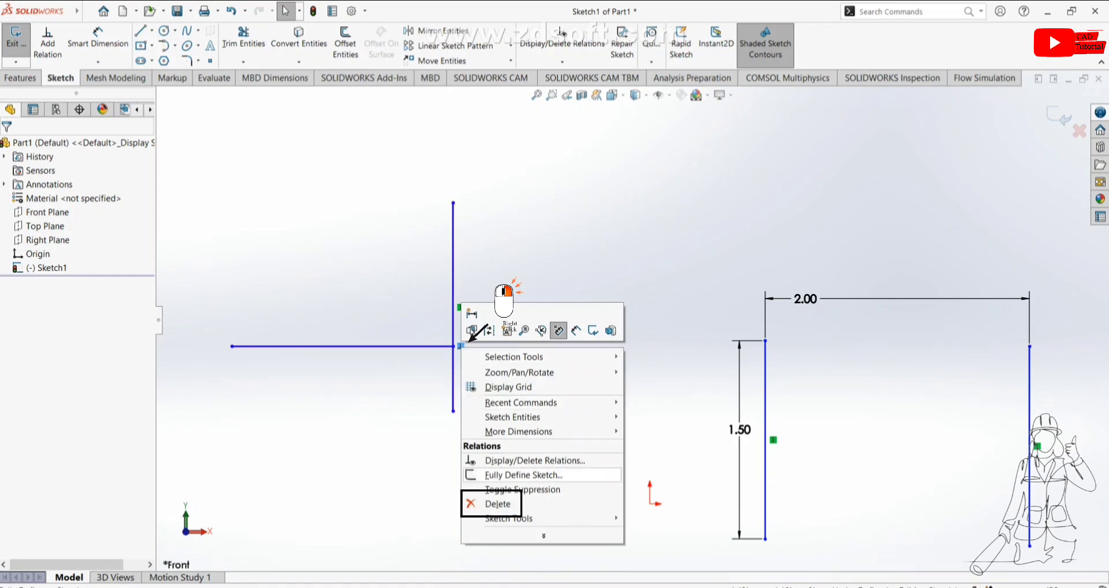
left_click(498, 504)
Step: Select the horizontal and vertical lines and make them parallel
left_click(369, 347)
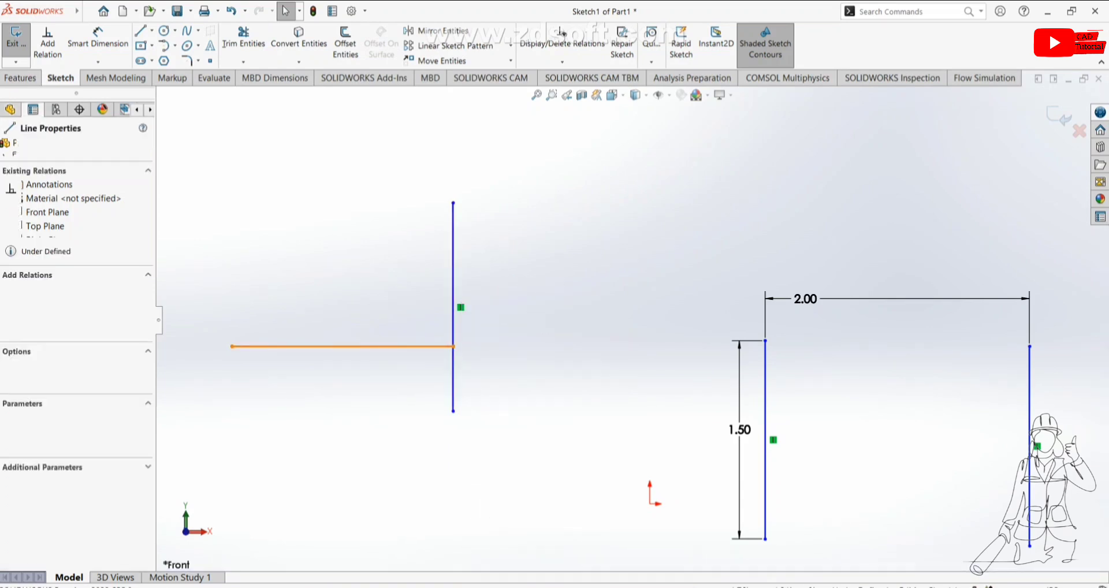
left_click(453, 281, "ctrl")
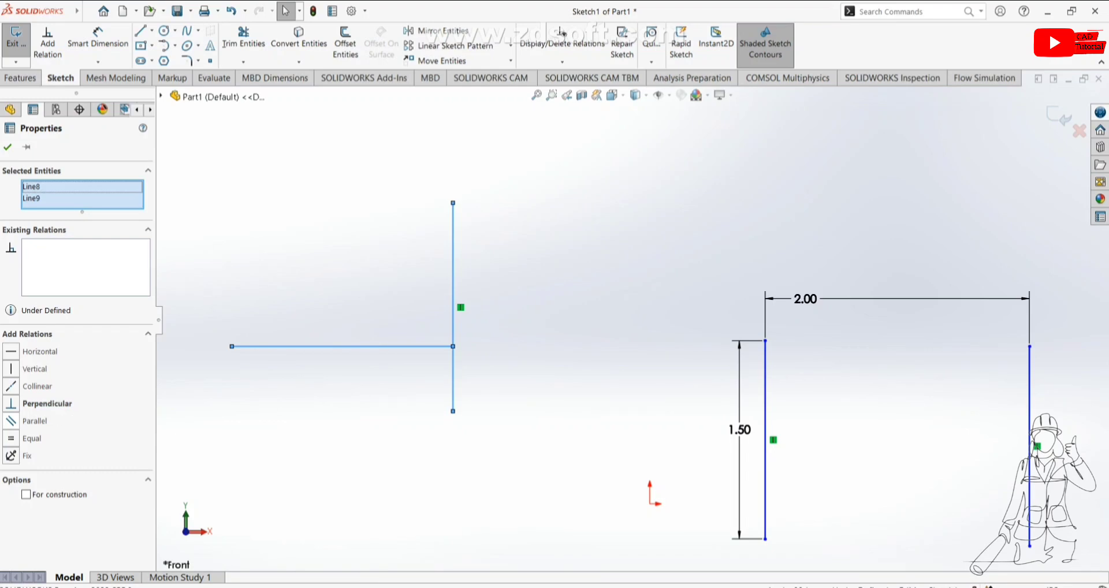
left_click(11, 420)
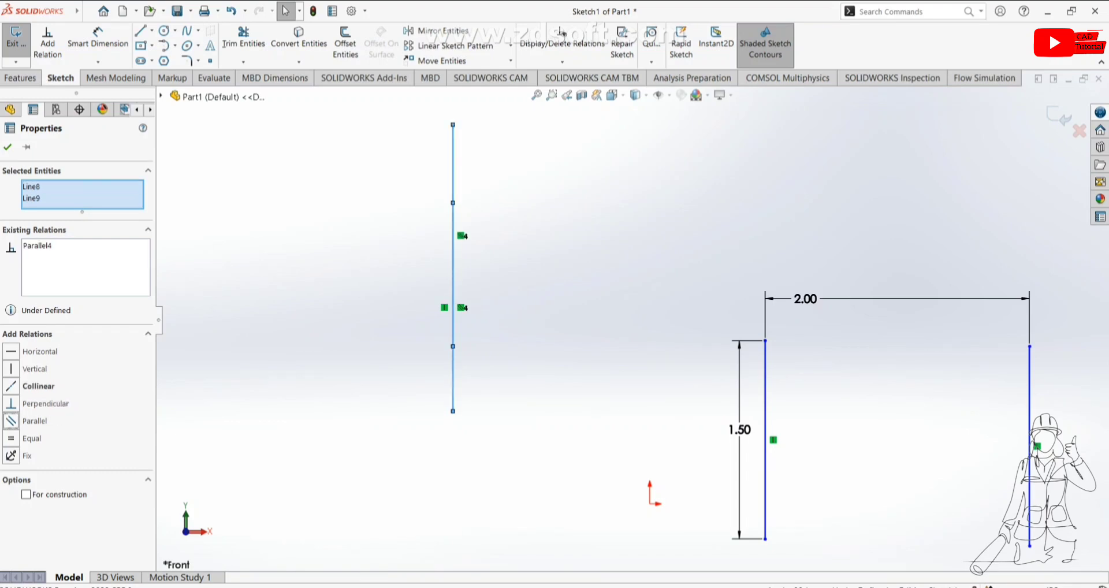
key("Escape")
Step: Move the upper line to the right so it sits beside the other vertical line
left_click_drag(453, 167, 500, 167)
key("Escape")
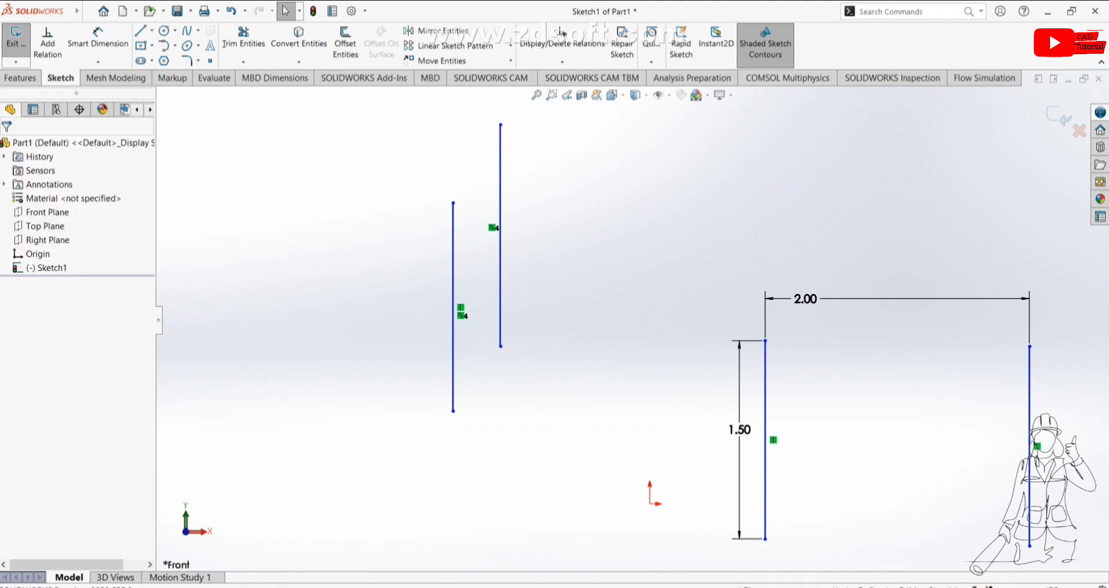
Step: Select both vertical lines and add an Equal relation between them
left_click(453, 306)
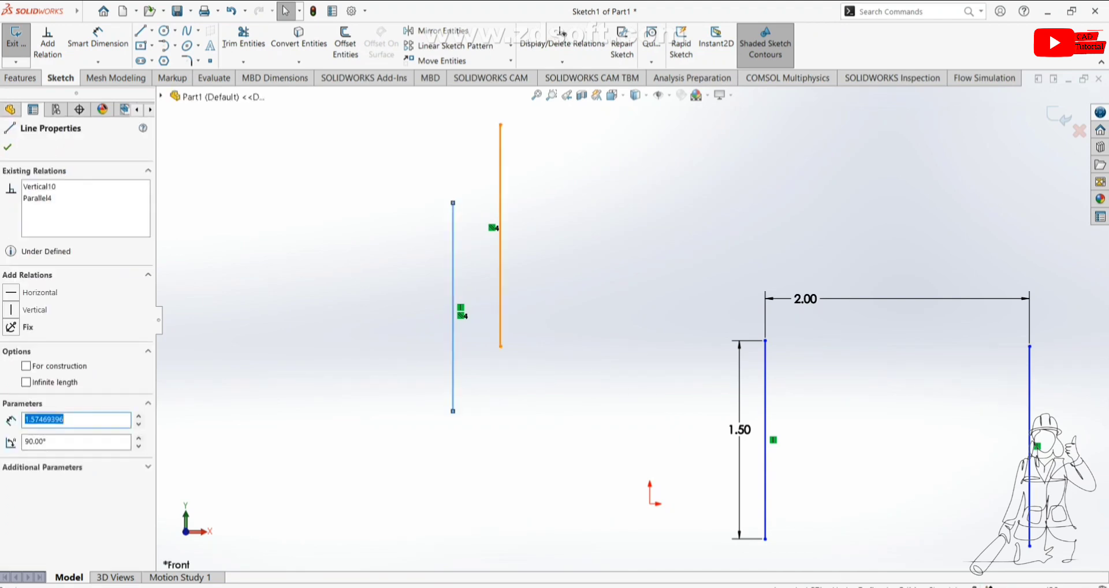
left_click(500, 231, "ctrl")
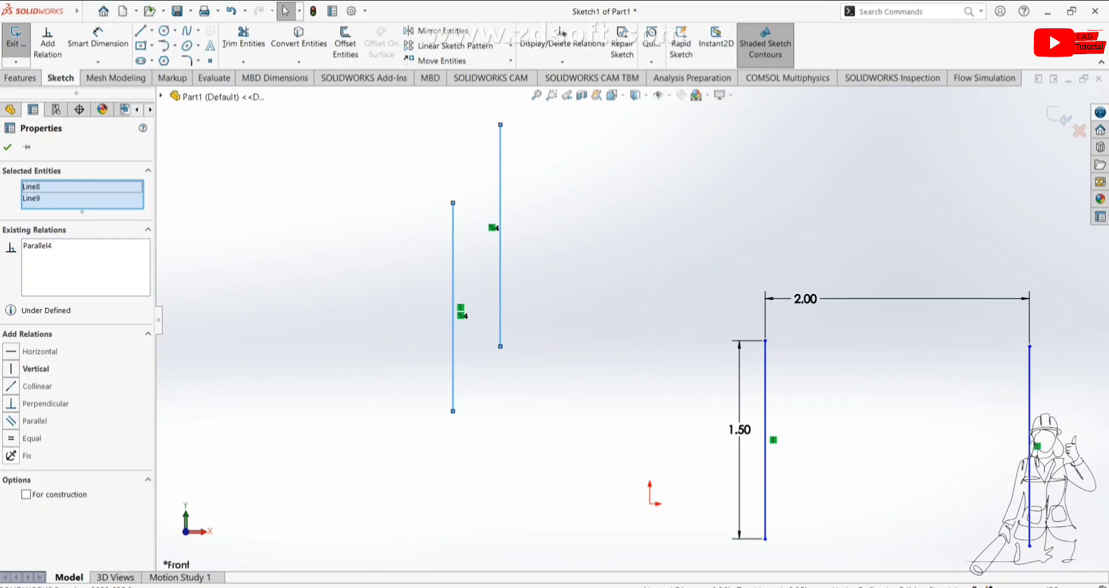
left_click(11, 439)
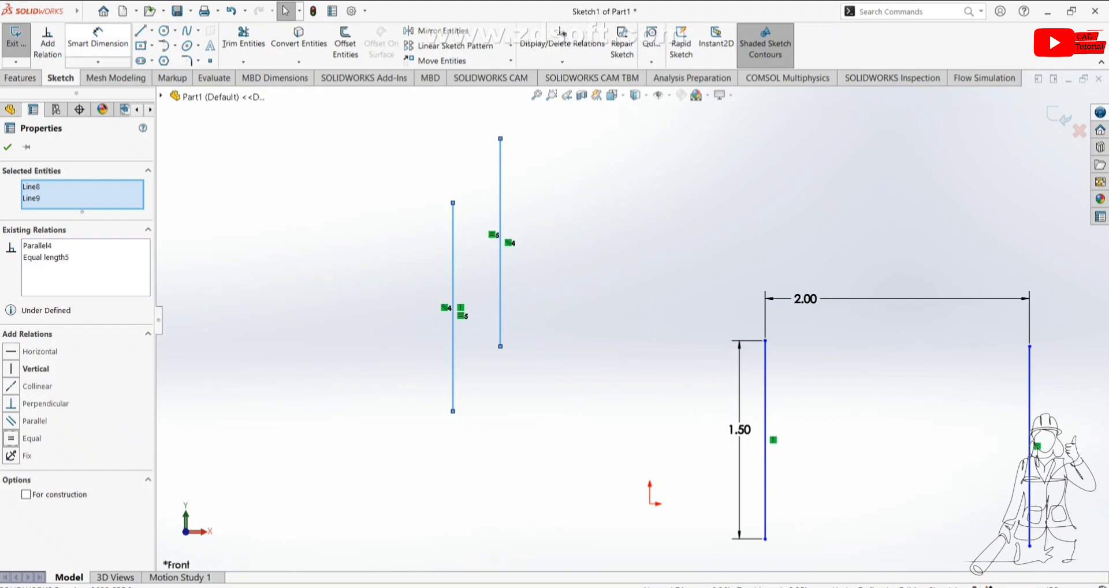
Step: Dimension the length of the left vertical line with Smart Dimension
left_click(95, 41)
left_click(453, 297)
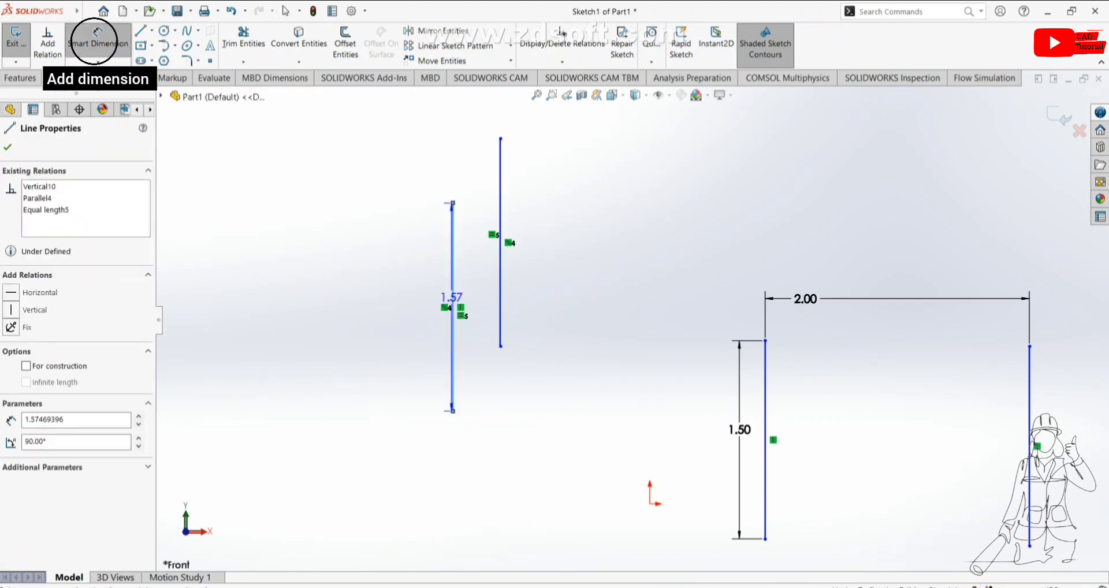
left_click(422, 286)
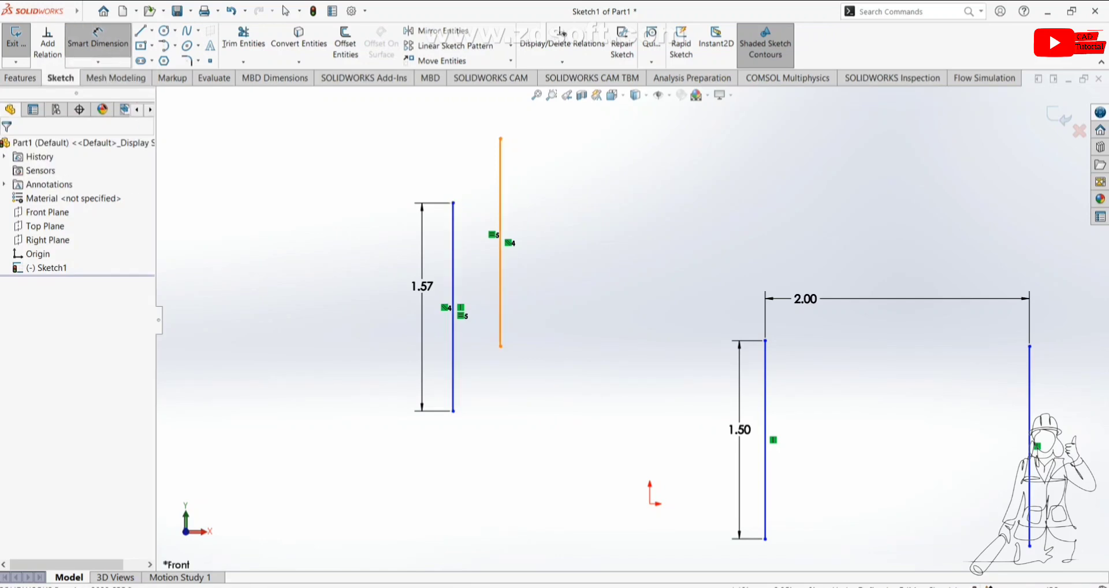
Step: Try dimensioning the right line's length and cancel the driven-dimension prompt
left_click(500, 278)
left_click(527, 216)
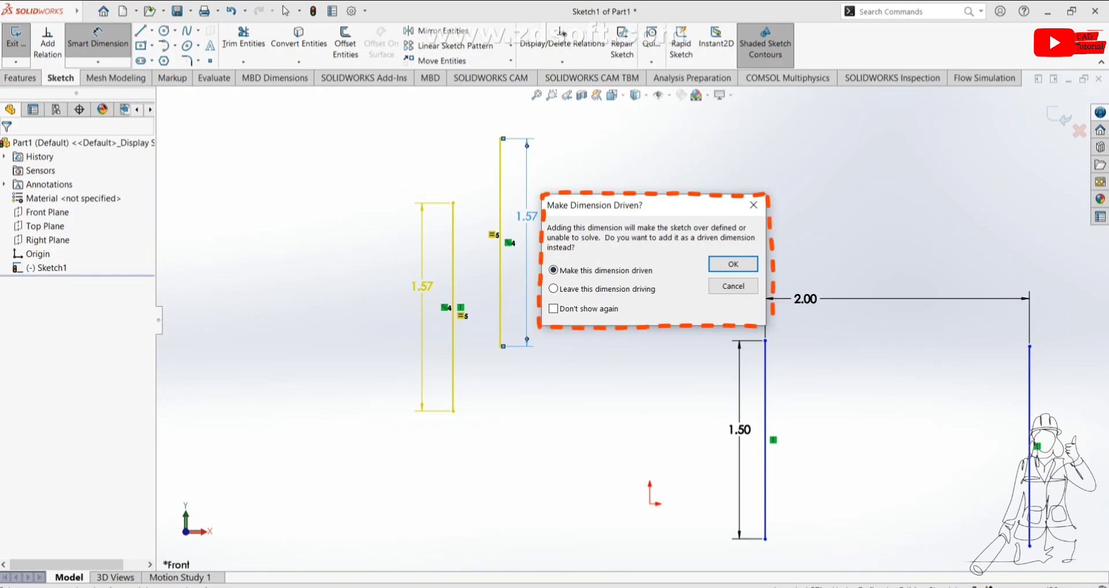
left_click(733, 286)
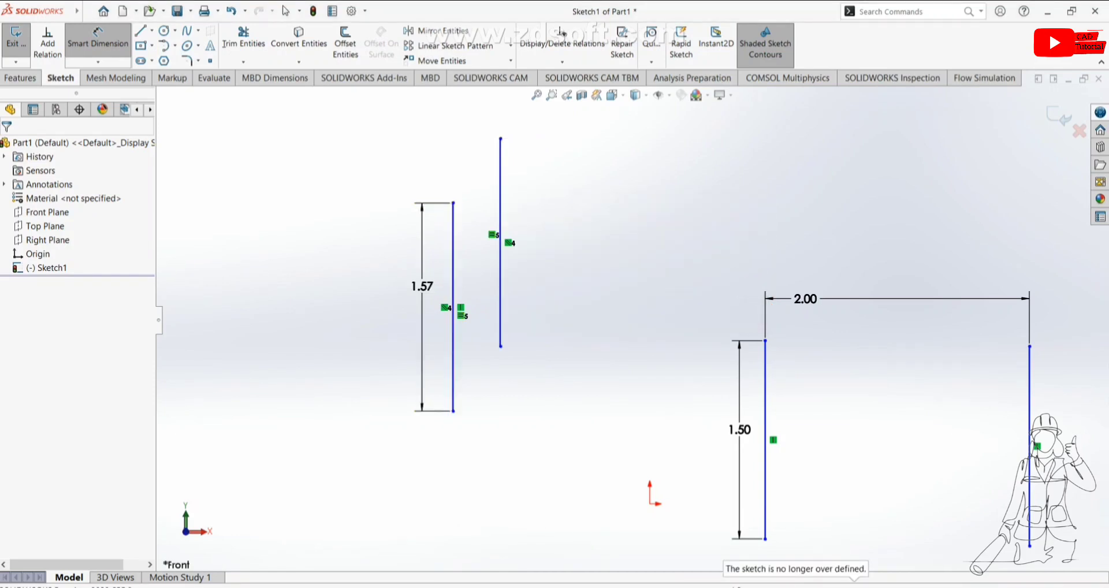
Step: Set the left line's length dimension to 3
double_click(422, 287)
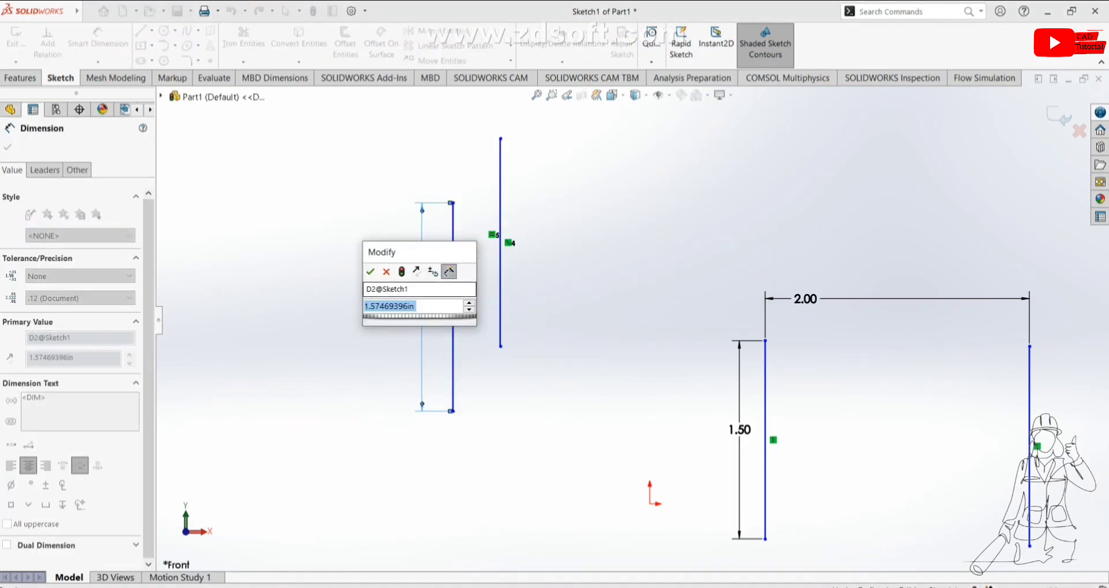
type("3")
key("Return")
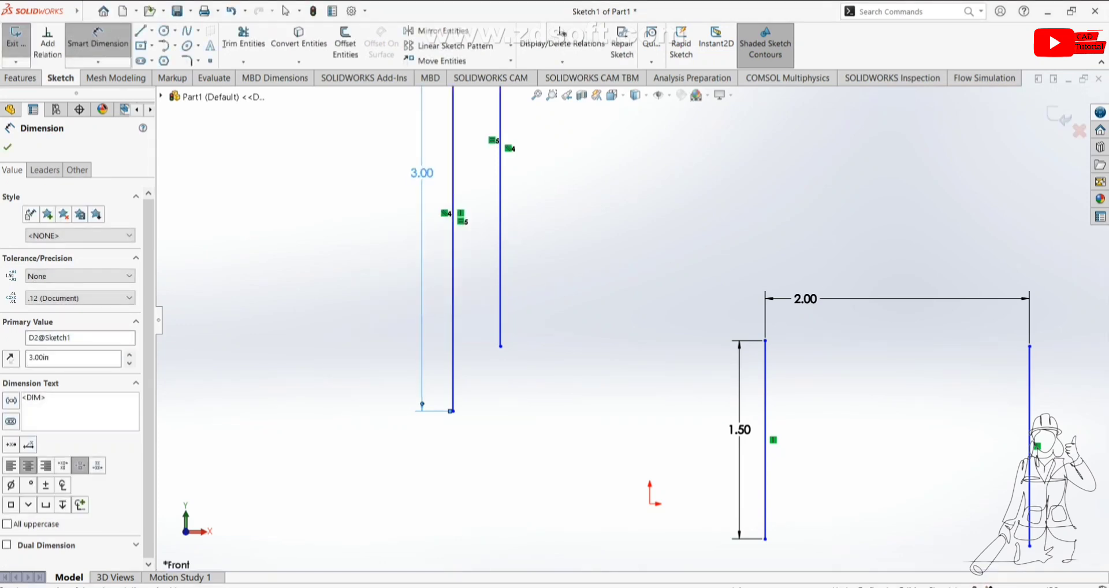
scroll(631, 323, "up", 4)
scroll(544, 128, "down", 3)
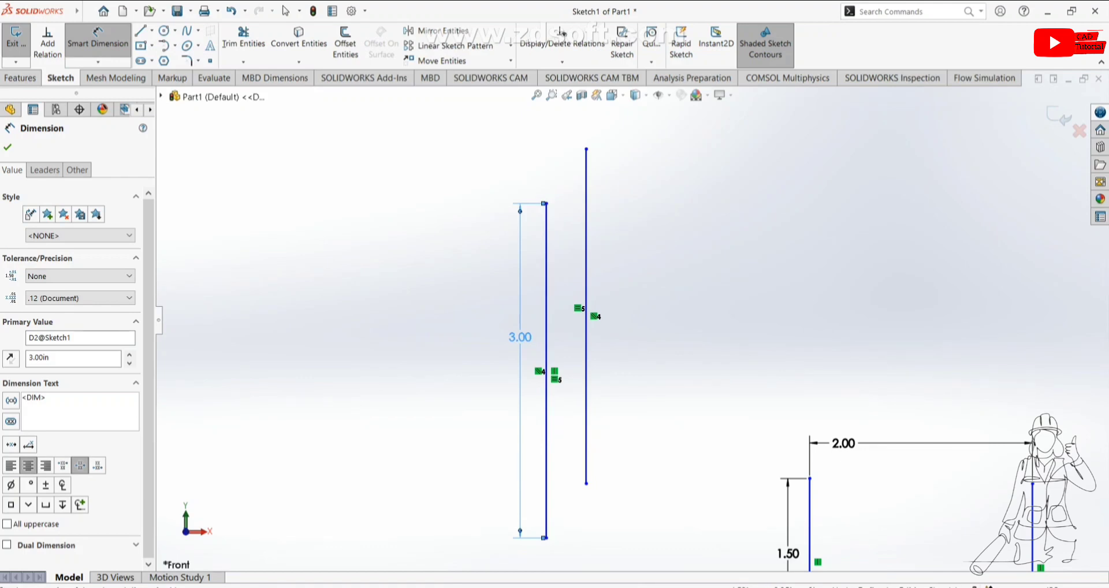
Step: Select both vertical lines together to review their existing relations
key("Escape")
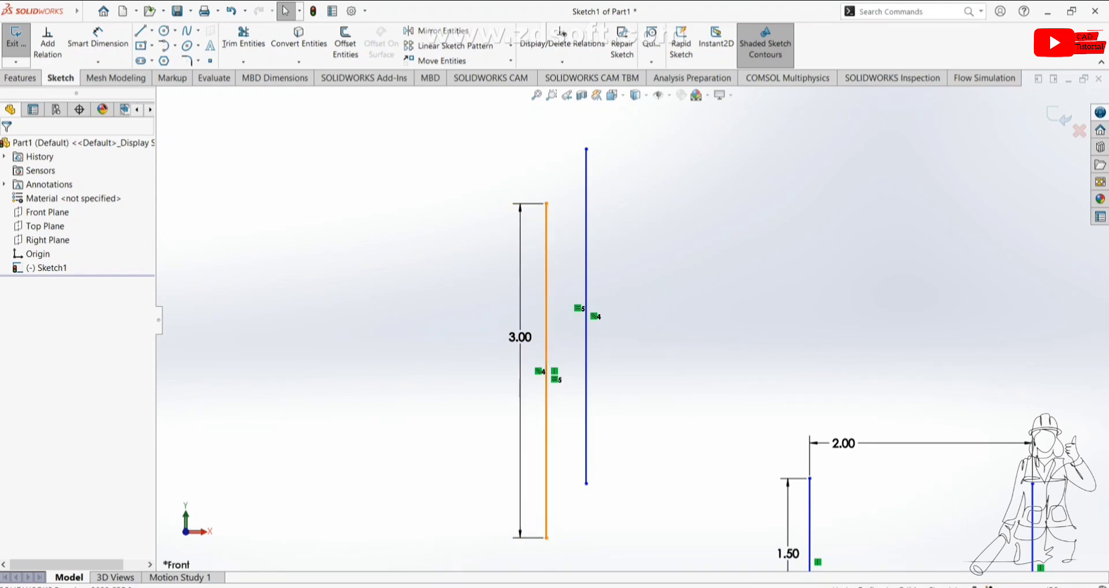
left_click(547, 429)
left_click(586, 416, "ctrl")
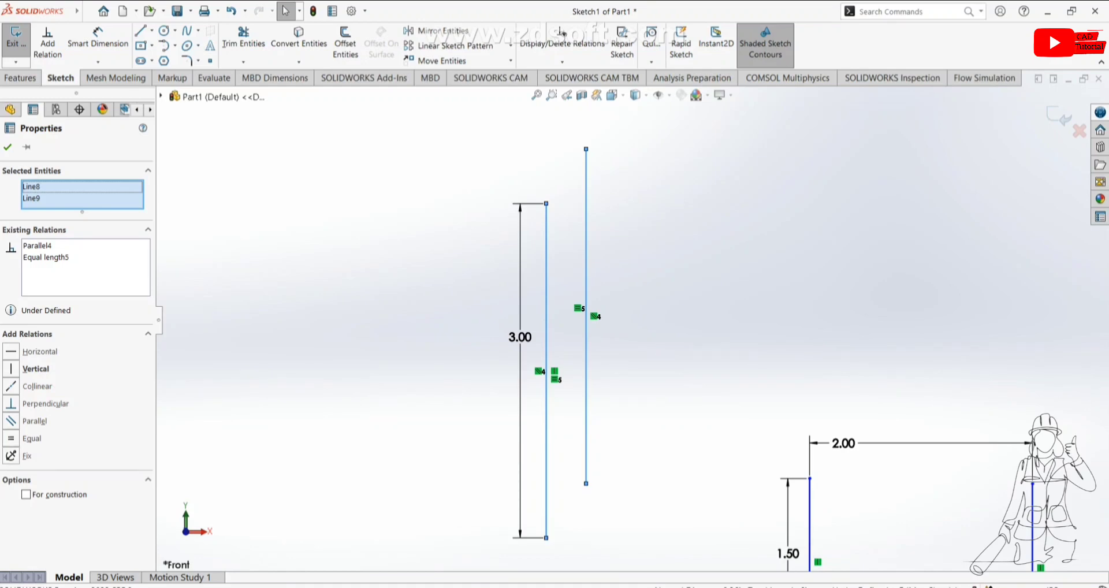
key("Escape")
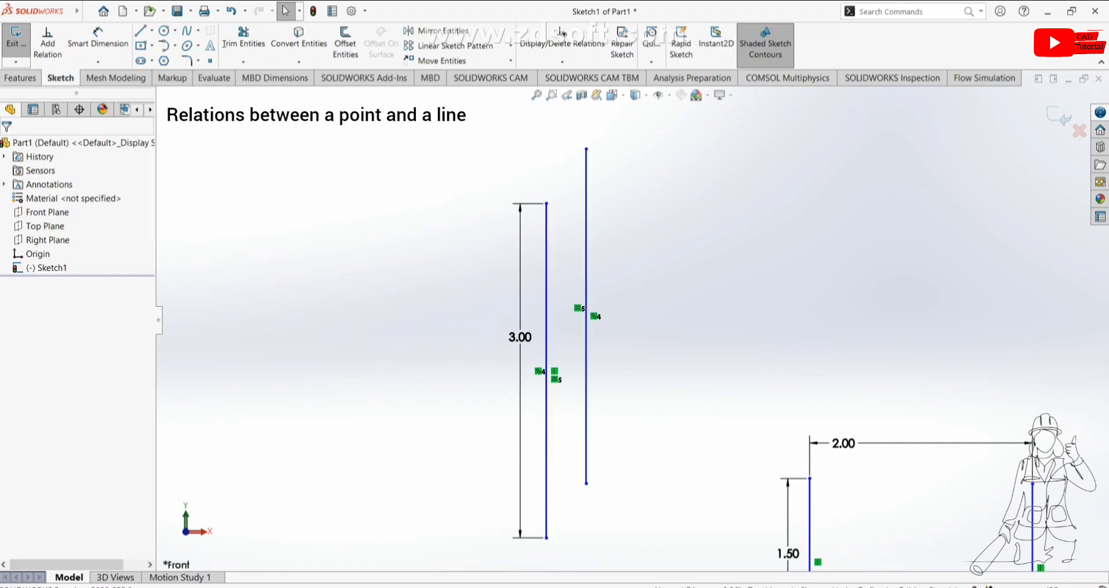
Step: Add a Midpoint relation between the right line's top endpoint and the left line, then close the properties
key("ctrl")
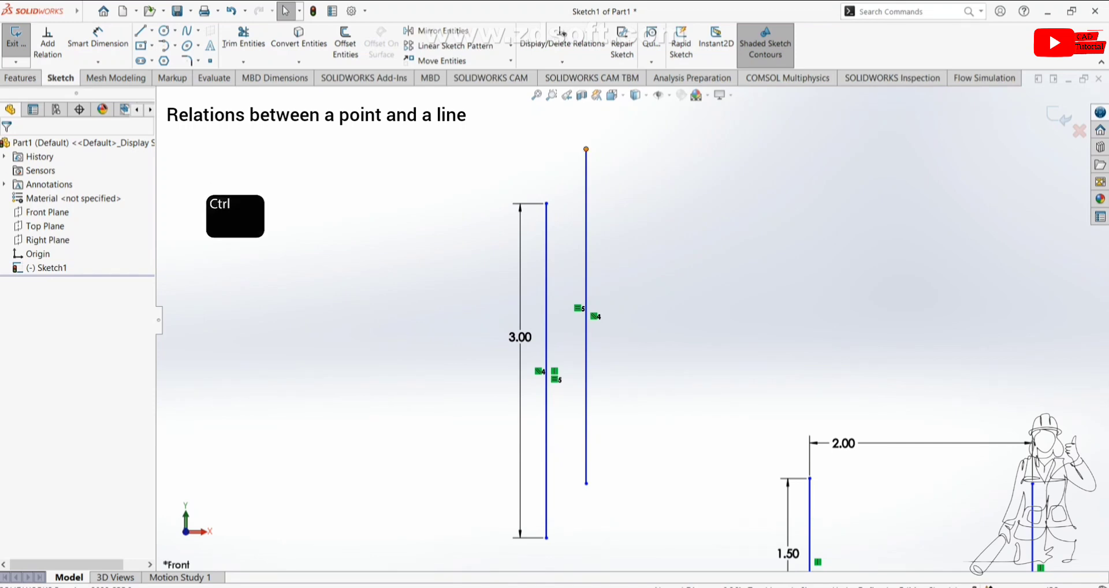
left_click(586, 149, "ctrl")
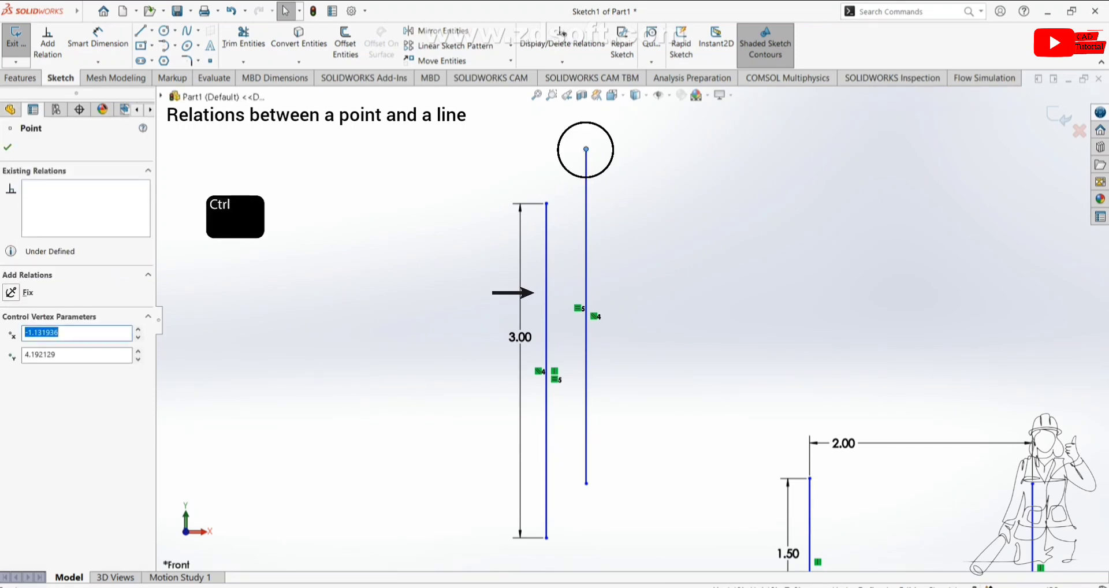
left_click(547, 293, "ctrl")
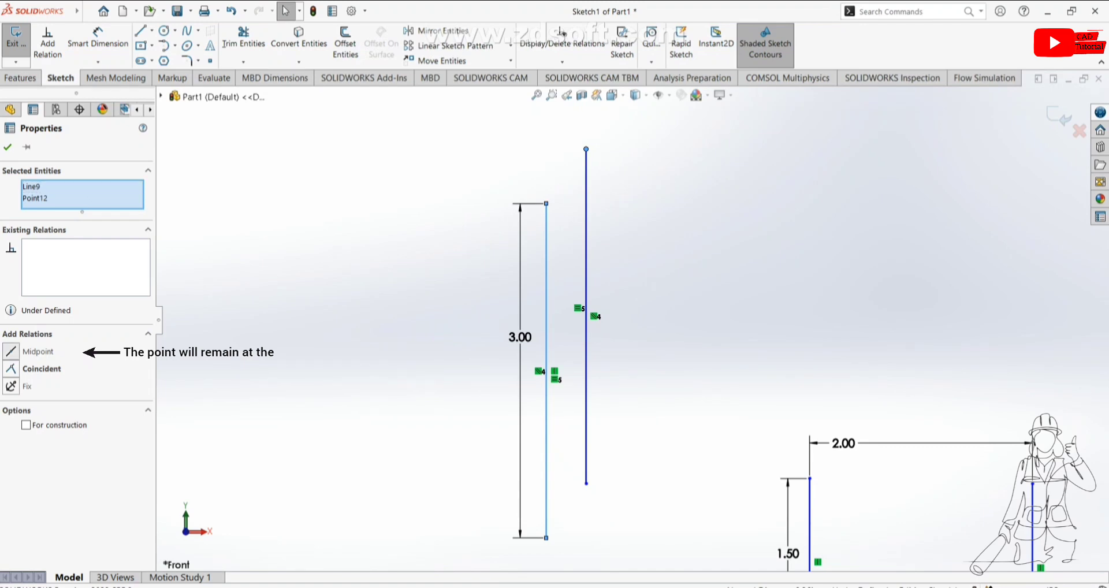
left_click(11, 351)
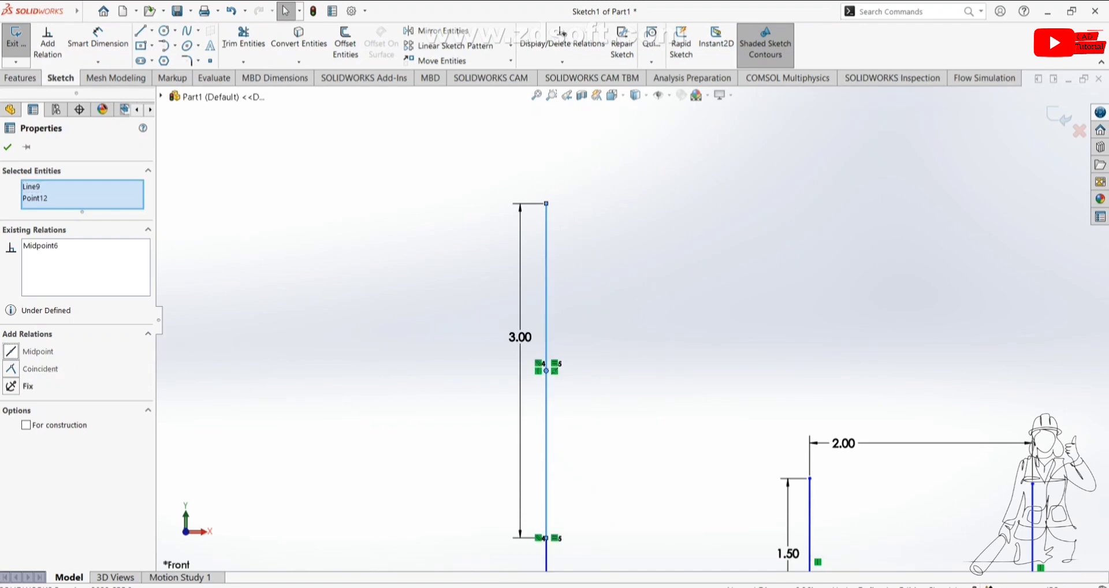
scroll(550, 408, "down", 2)
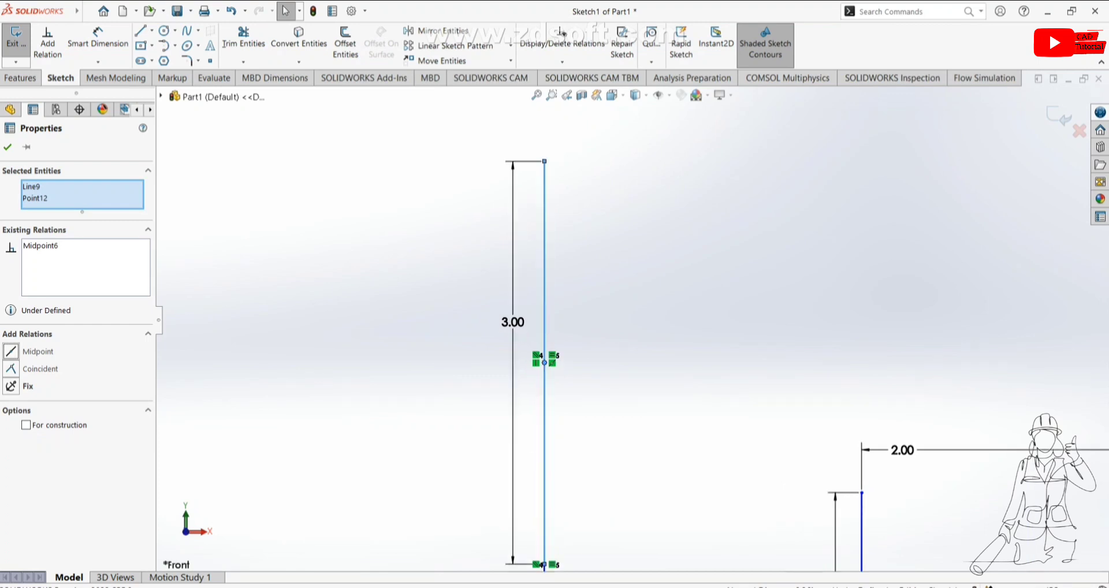
scroll(550, 407, "up", 2)
scroll(632, 320, "up", 2)
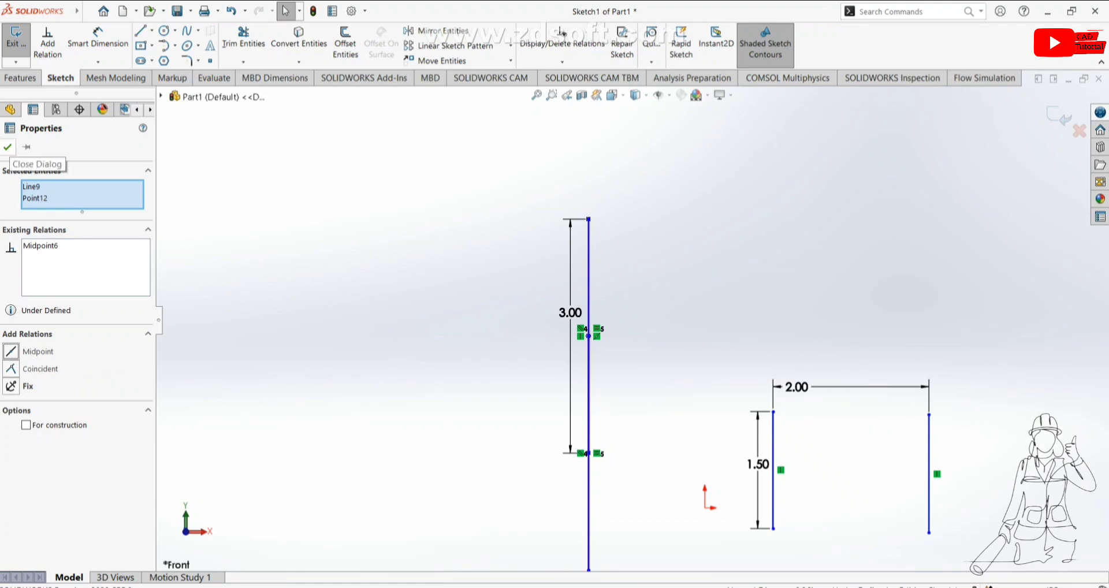
left_click(7, 147)
Step: Delete the Midpoint relation on the right line and drag that line away to the right
right_click(589, 480)
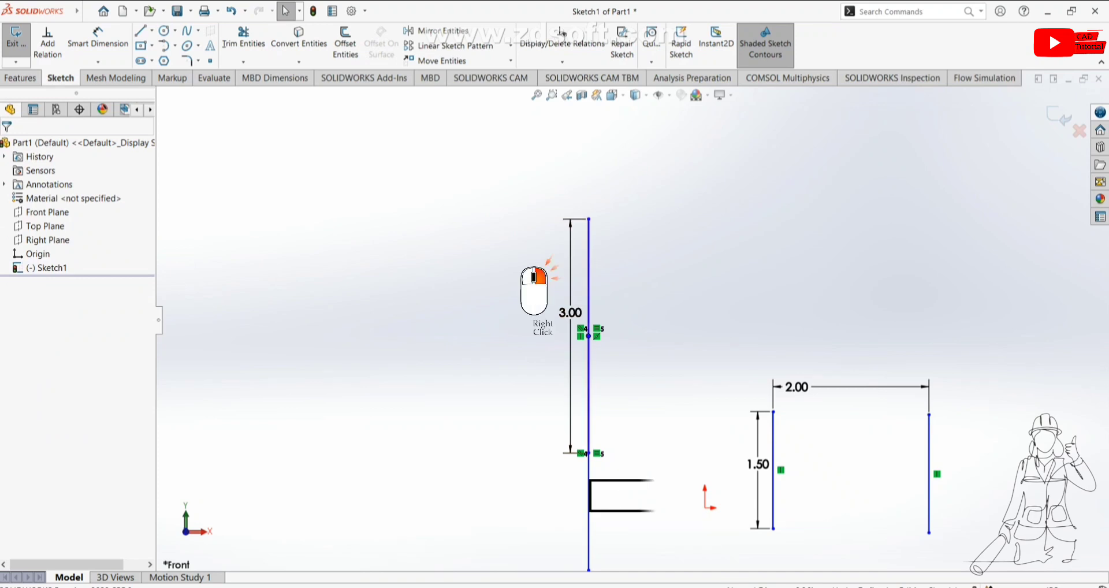
right_click(597, 338)
left_click(596, 336)
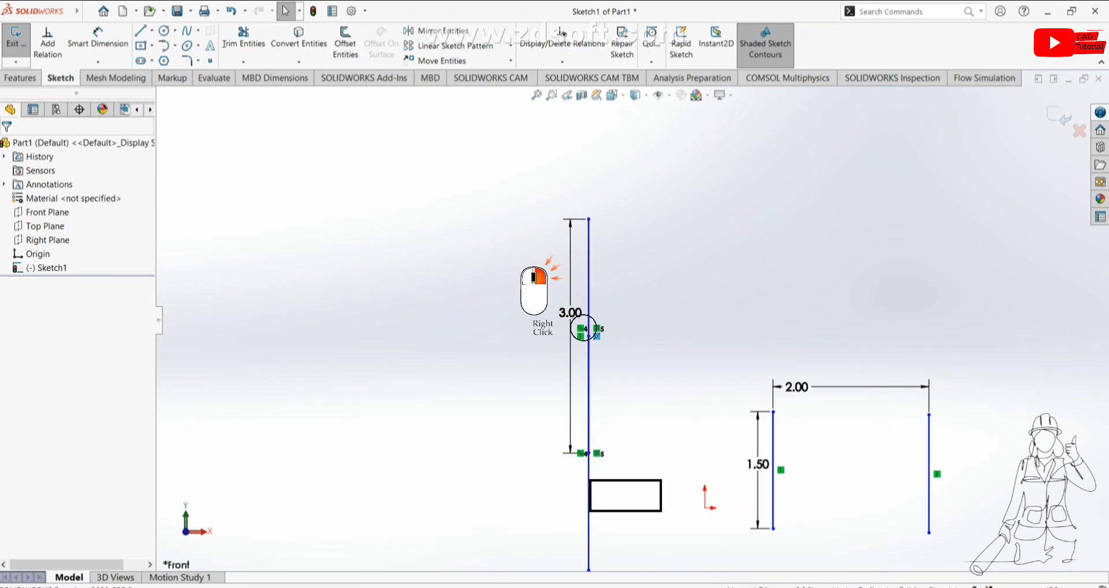
right_click(595, 336)
left_click(633, 494)
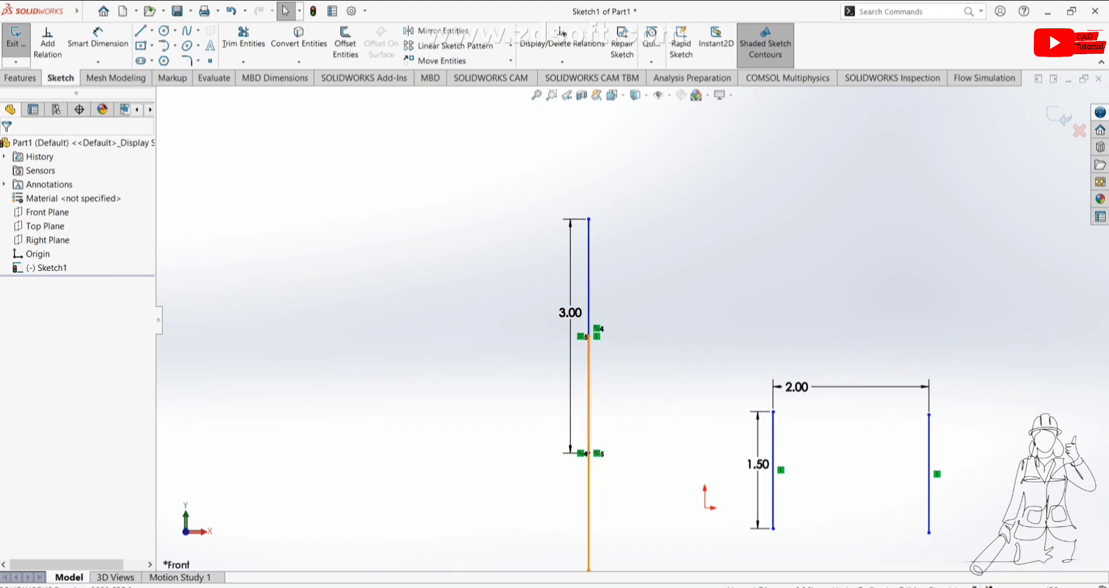
left_click_drag(589, 491, 691, 491)
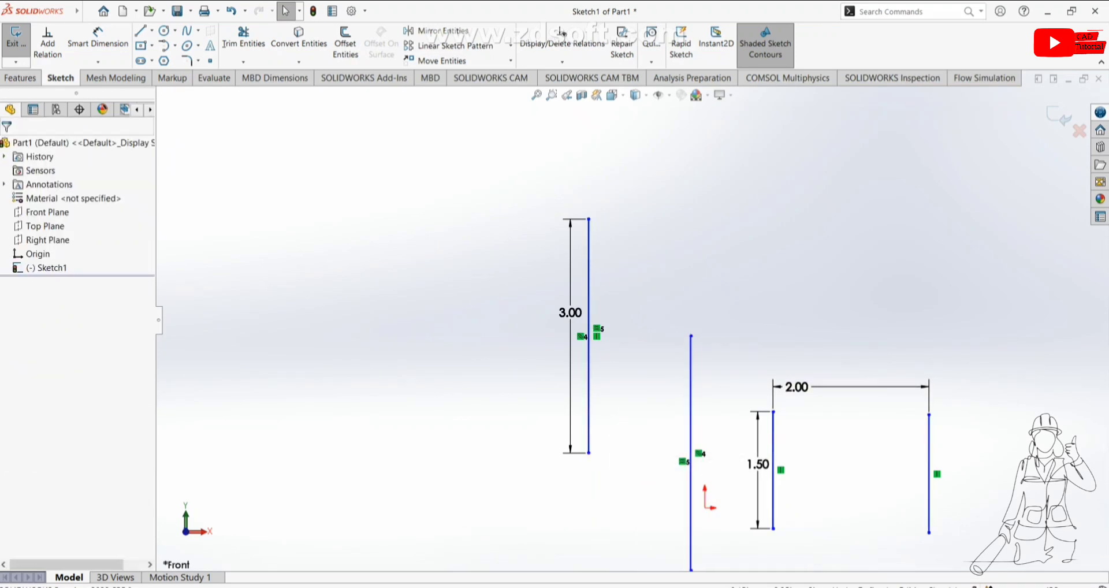
Step: Add a Coincident relation between the right line's top endpoint and the left line
left_click(691, 336)
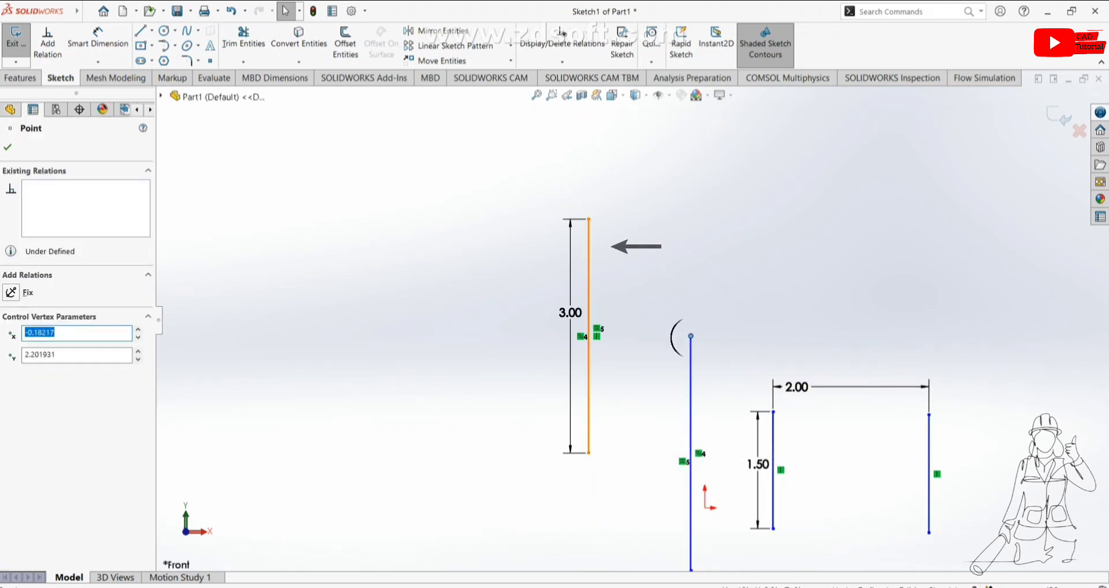
left_click(589, 246, "ctrl")
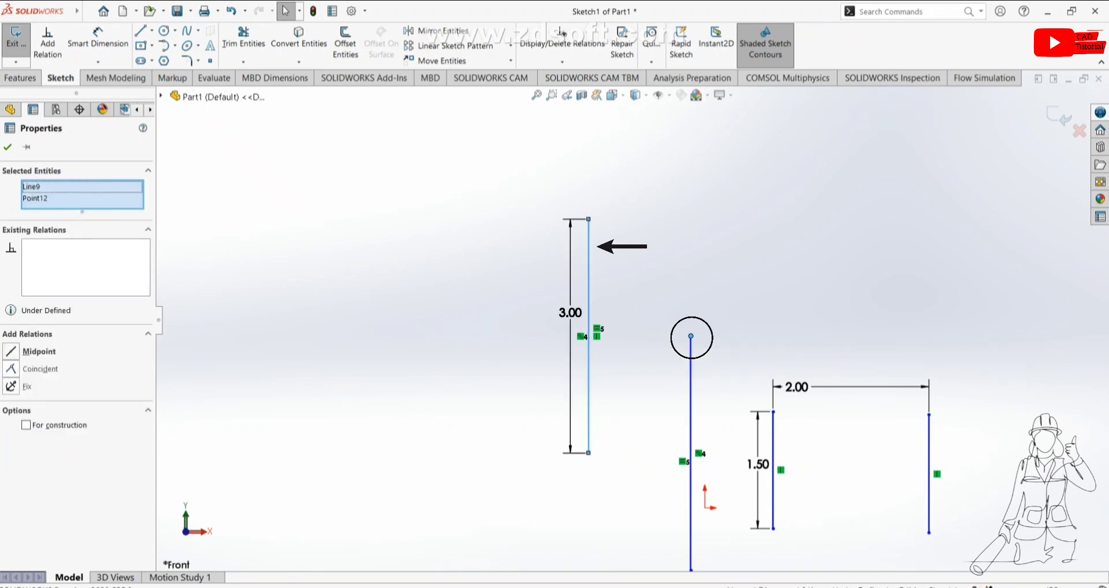
left_click(35, 369)
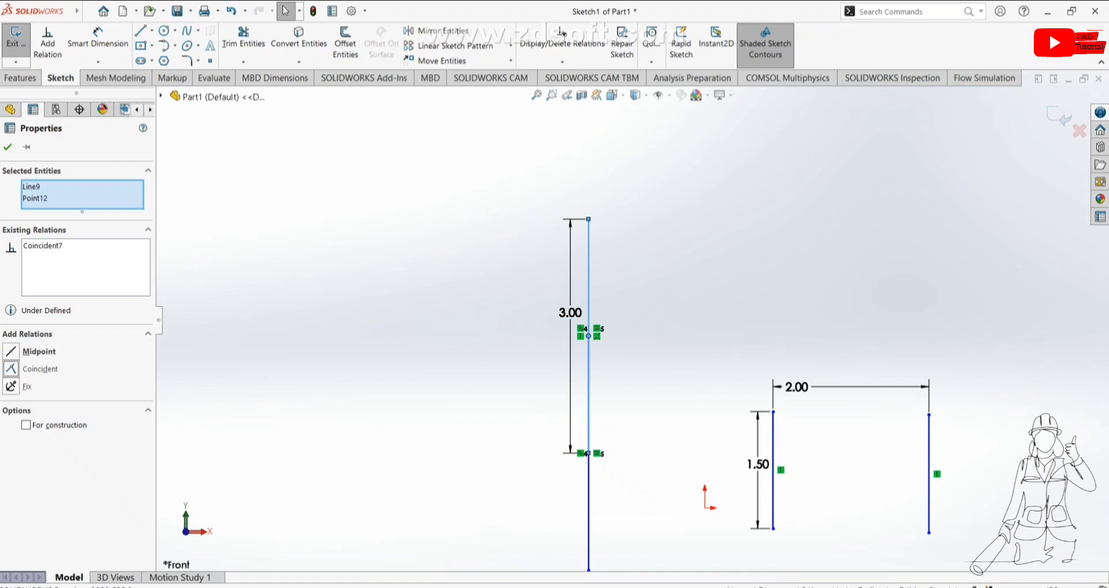
left_click(7, 147)
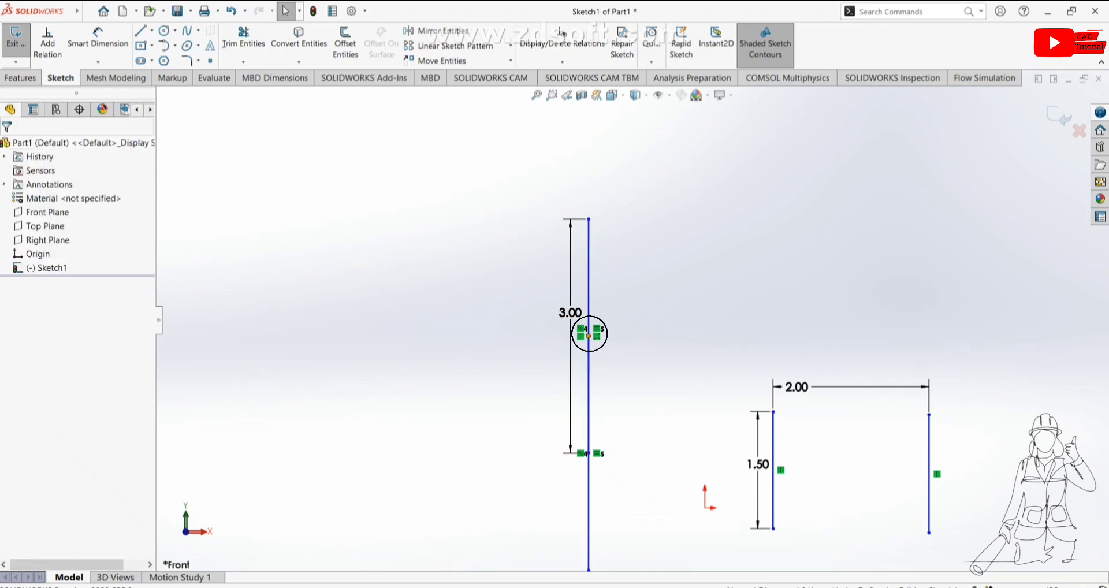
Step: Drag the coincident endpoint to move both lines together, then delete the Coincident relation
mouse_move(589, 335)
left_mouse_down()
mouse_move(560, 334)
mouse_move(590, 302)
mouse_move(589, 335)
mouse_move(583, 228)
mouse_move(566, 413)
mouse_move(553, 350)
mouse_move(543, 375)
mouse_move(532, 299)
mouse_move(536, 335)
left_mouse_up()
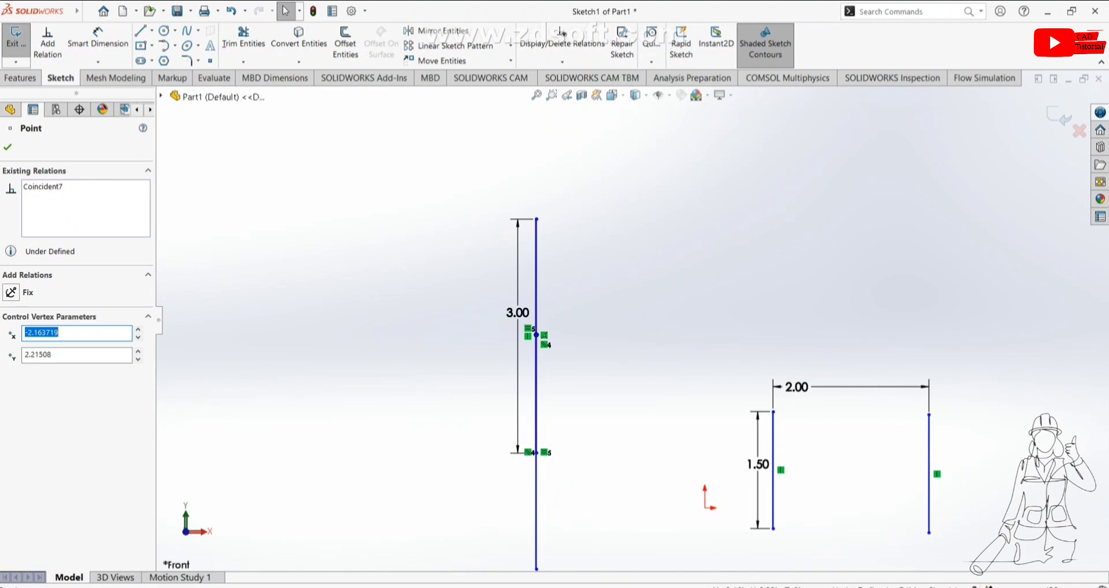
right_click(541, 334)
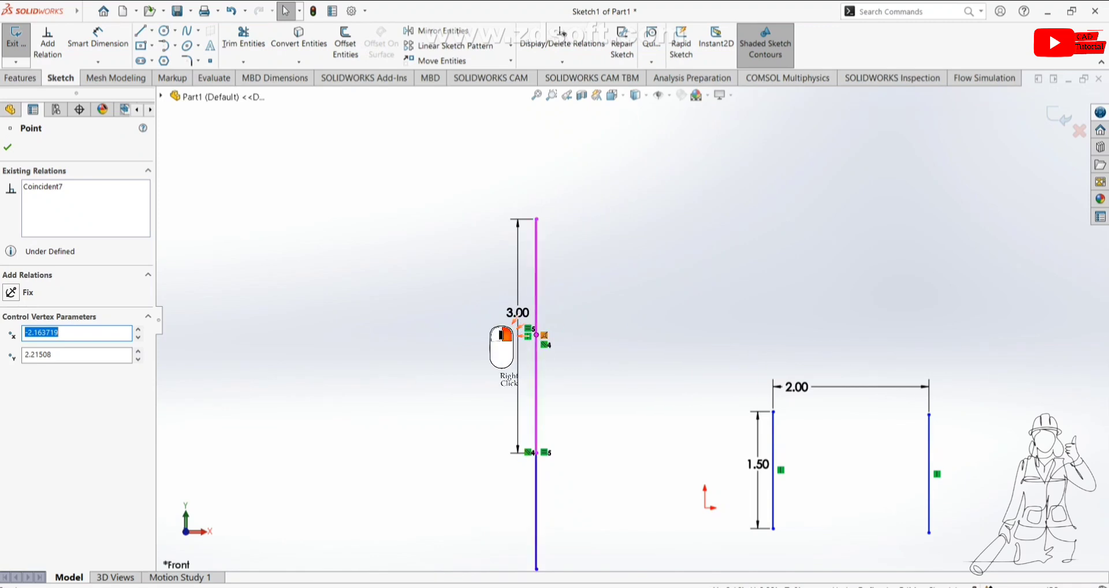
left_click(580, 490)
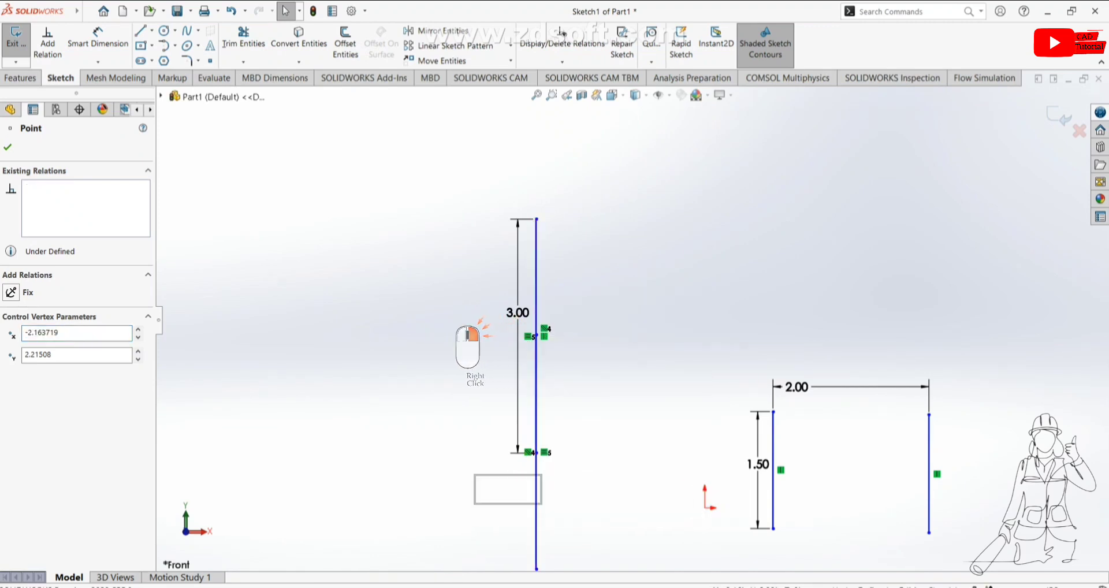
key("Escape")
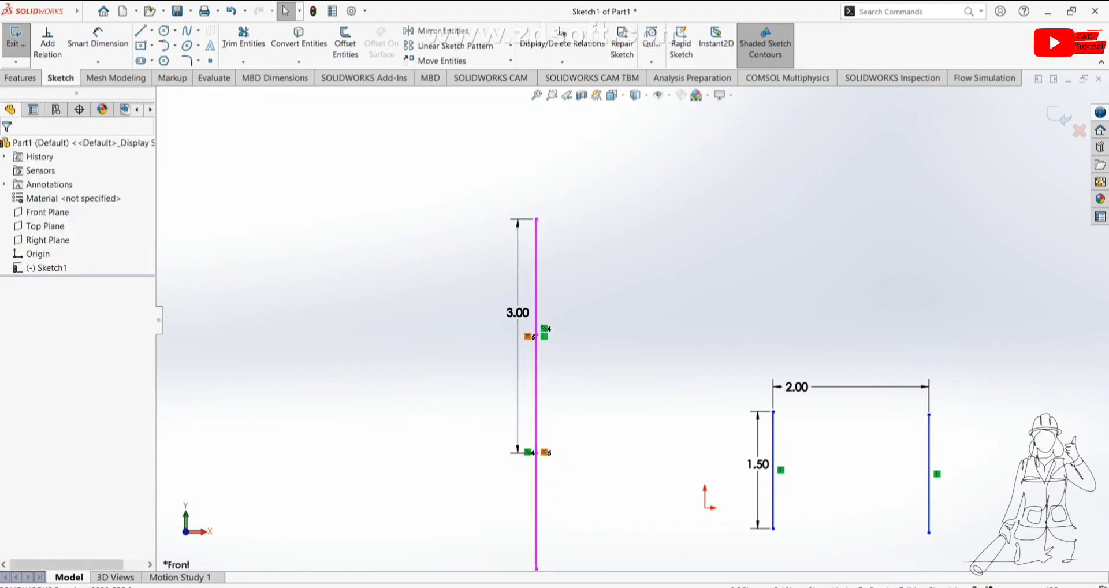
Step: Add a Midpoint relation between the right line's top endpoint and the left line
left_click(536, 335)
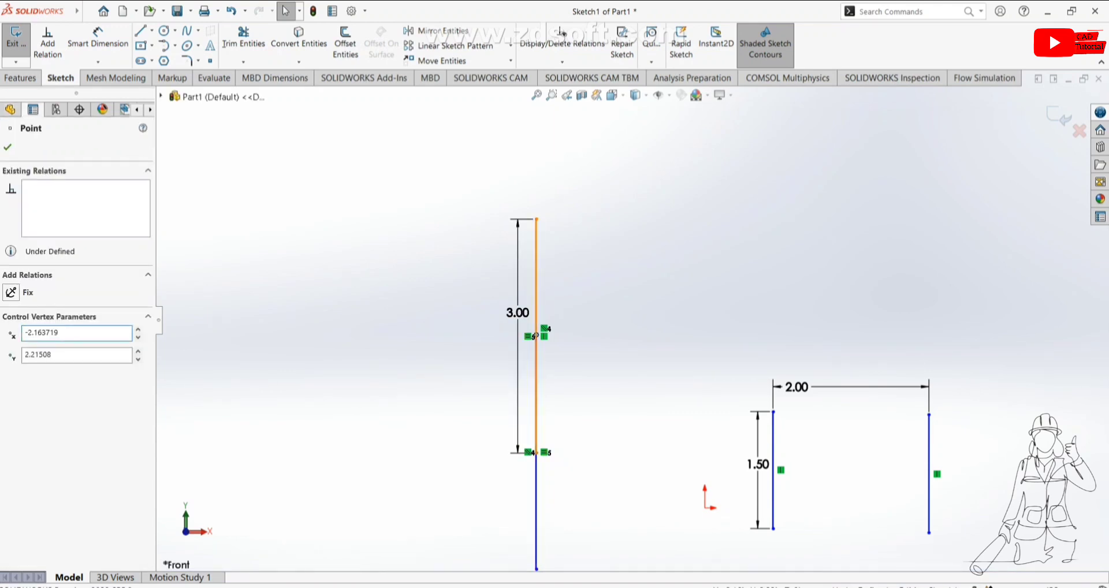
left_click(536, 339, "ctrl")
left_click(10, 351)
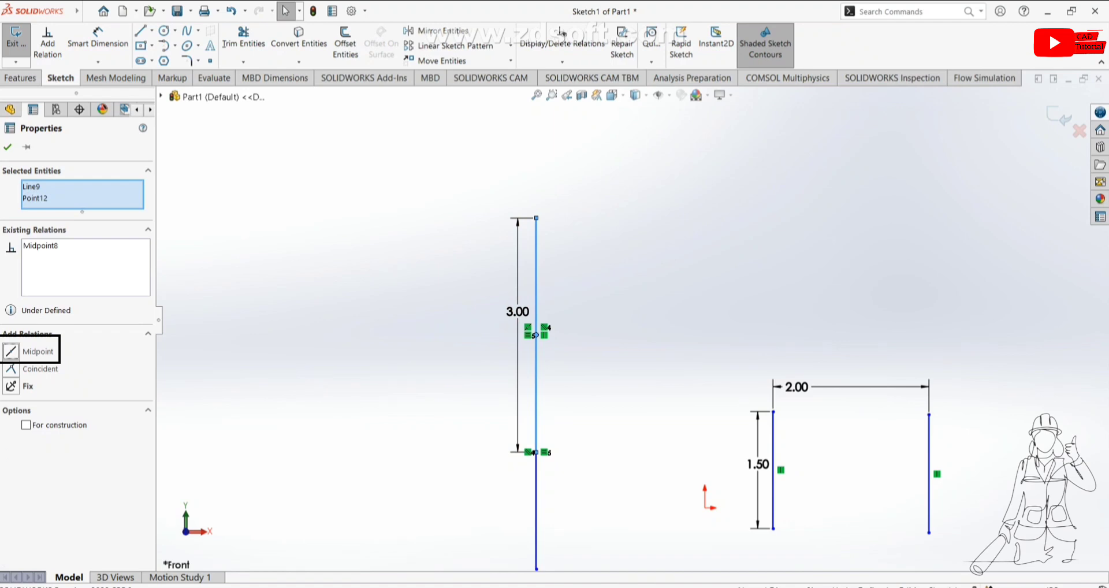
key("Escape")
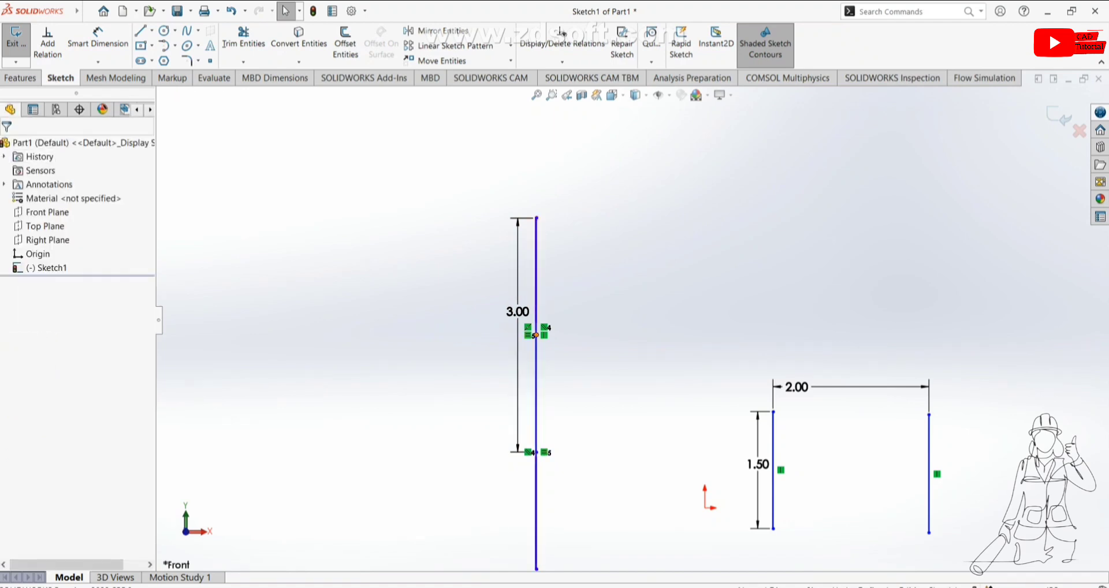
Step: Drag the midpoint-constrained endpoint upward to test the relation, then undo the drag
mouse_move(537, 335)
left_mouse_down()
mouse_move(538, 319)
mouse_move(559, 313)
mouse_move(559, 243)
mouse_move(556, 324)
mouse_move(546, 292)
mouse_move(551, 198)
mouse_move(565, 314)
mouse_move(532, 315)
left_mouse_up()
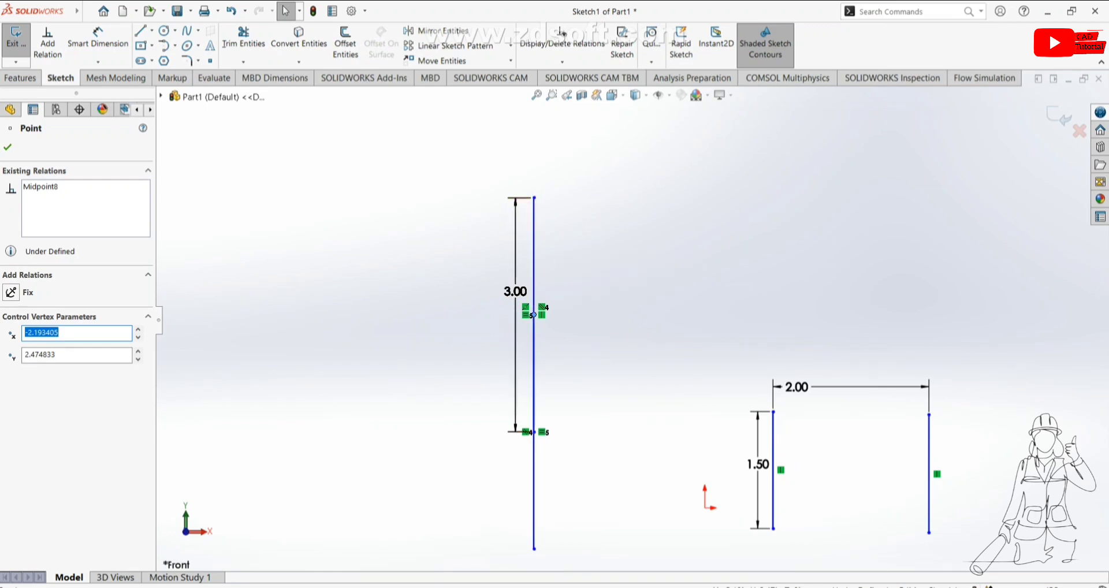
key("Escape")
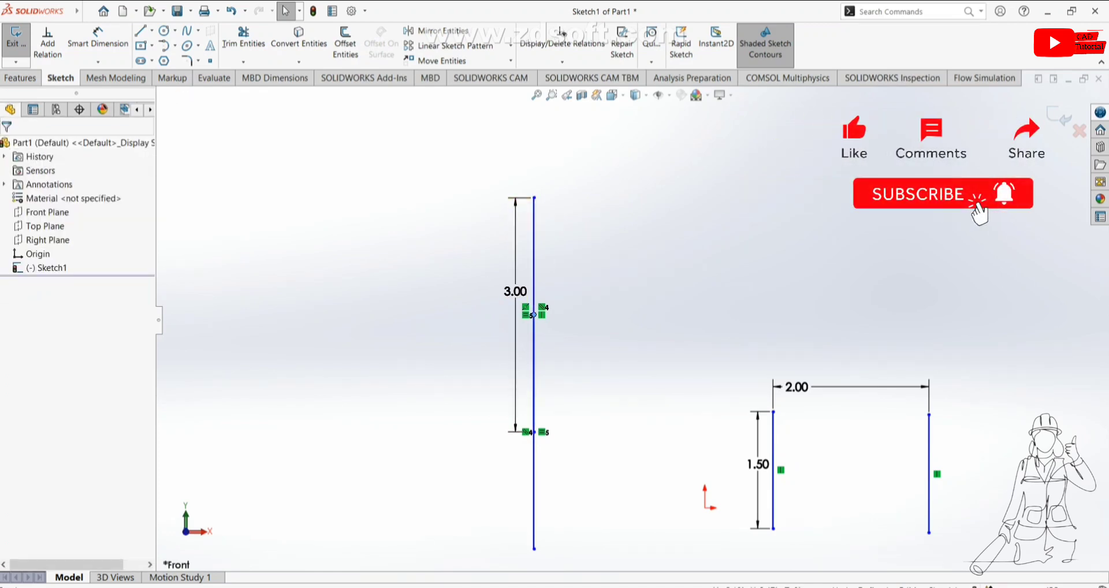
key("ctrl+z")
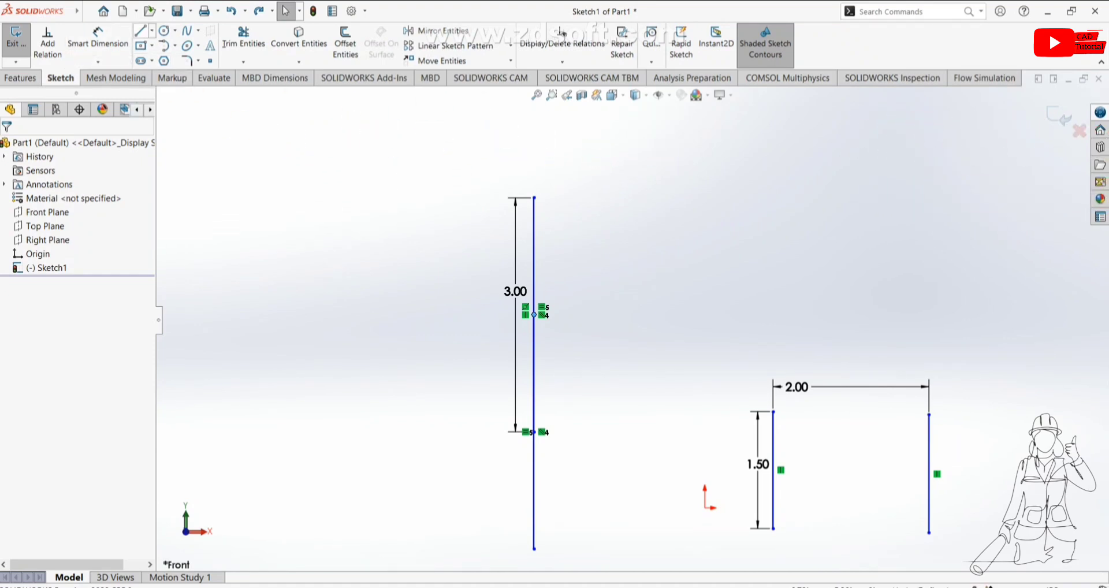
Step: Start the Centerline tool to sketch a construction line
left_click(152, 31)
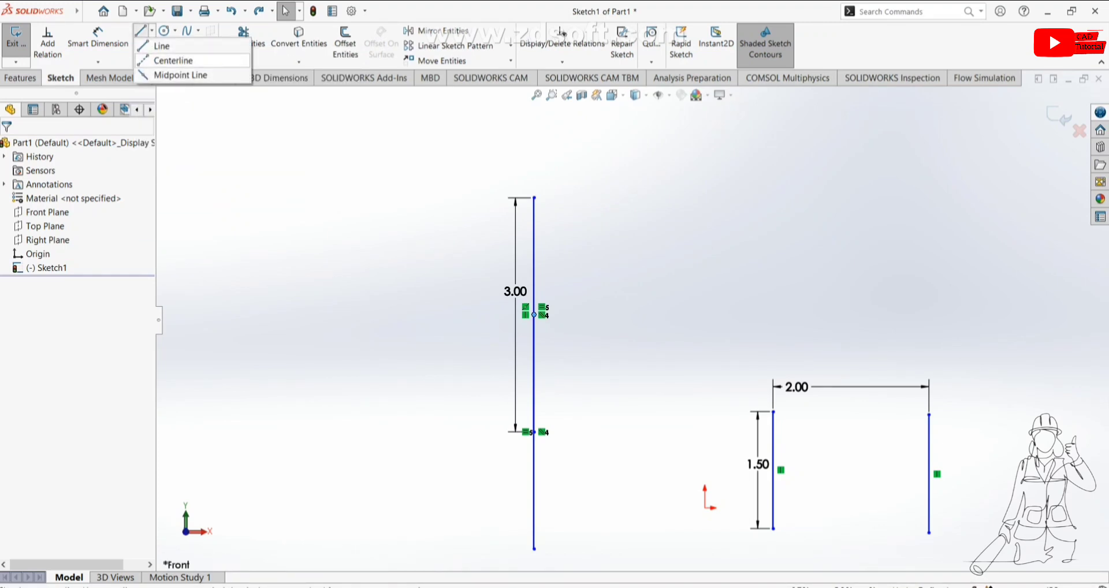
left_click(173, 60)
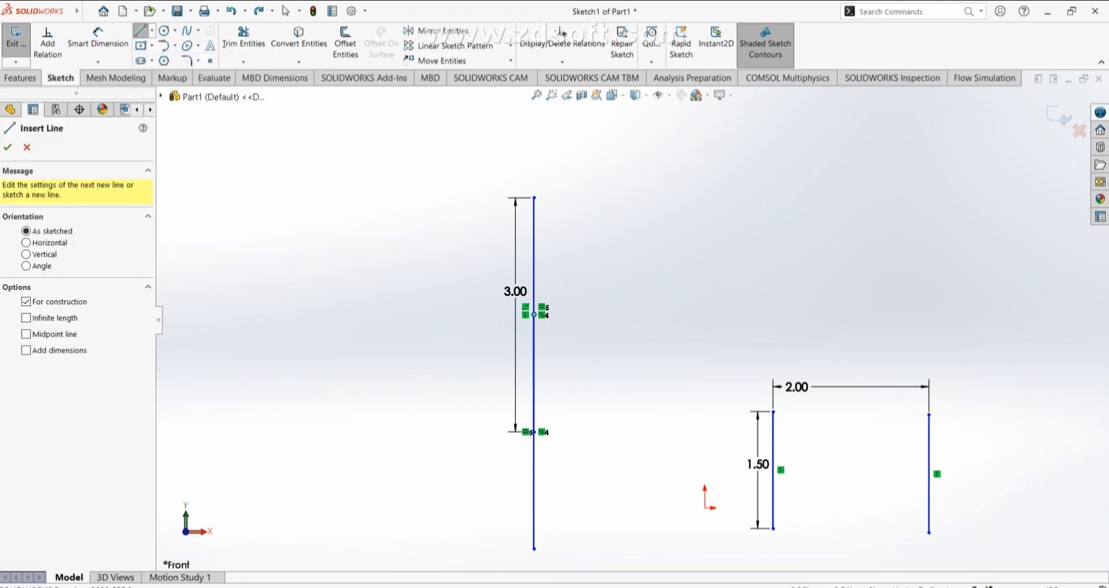
scroll(496, 249, "down", 1)
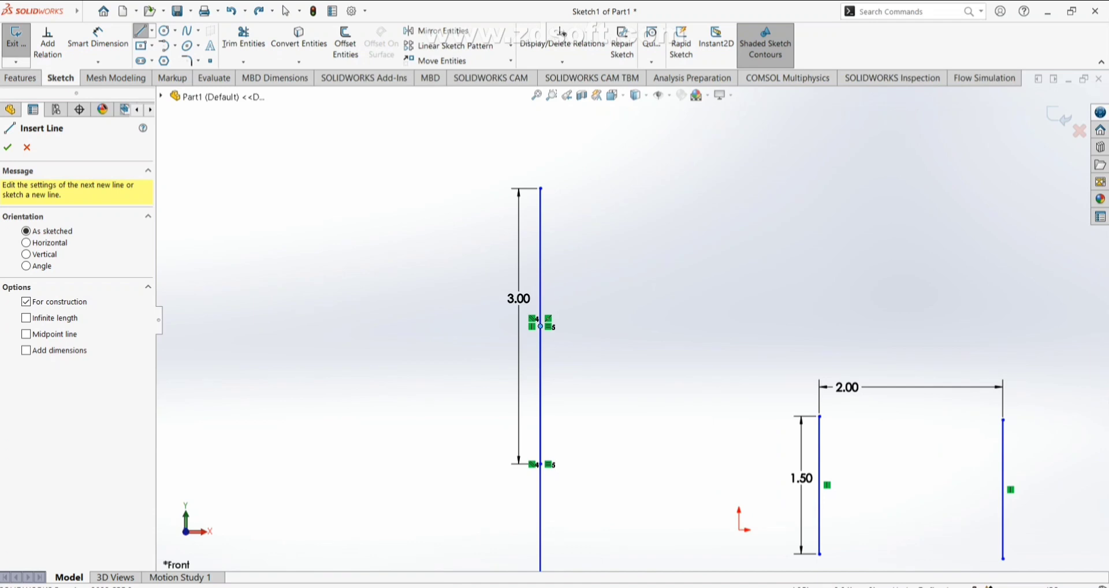